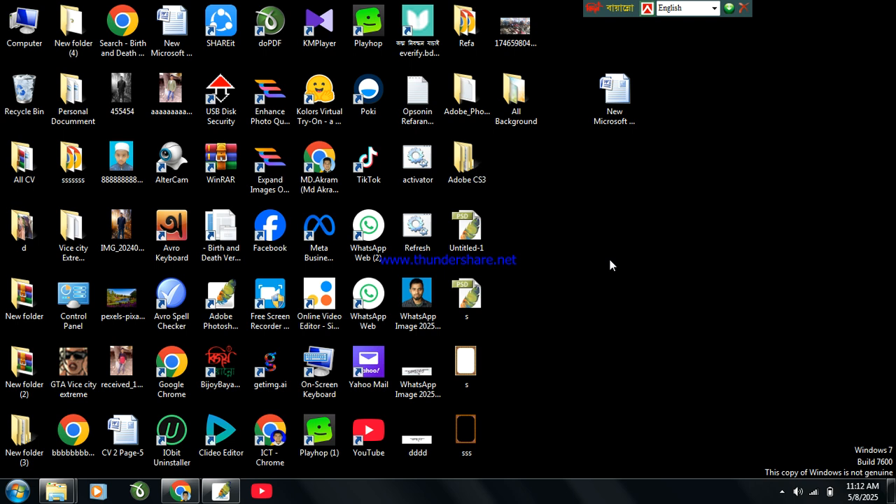
Switch to Photoshop and create a new A4-size portrait document, about 8.3 × 11.7 inches, from a page preset
click(221, 491)
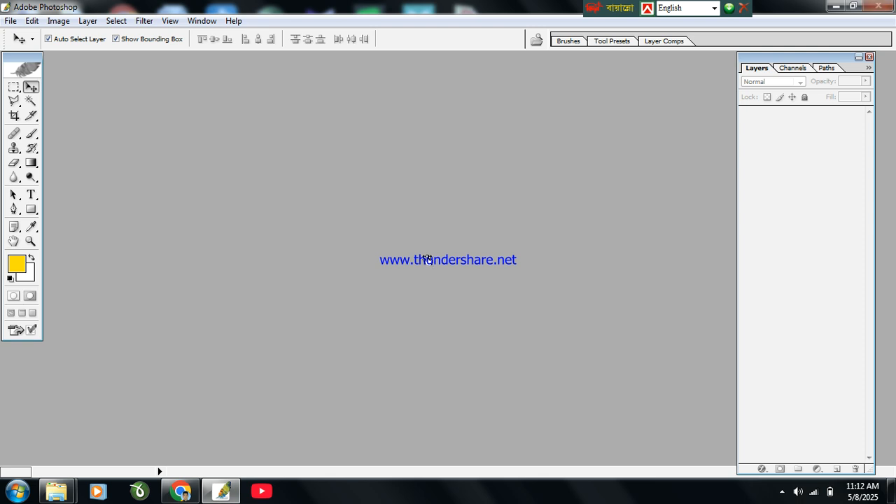
key(ctrl+n)
click(485, 193)
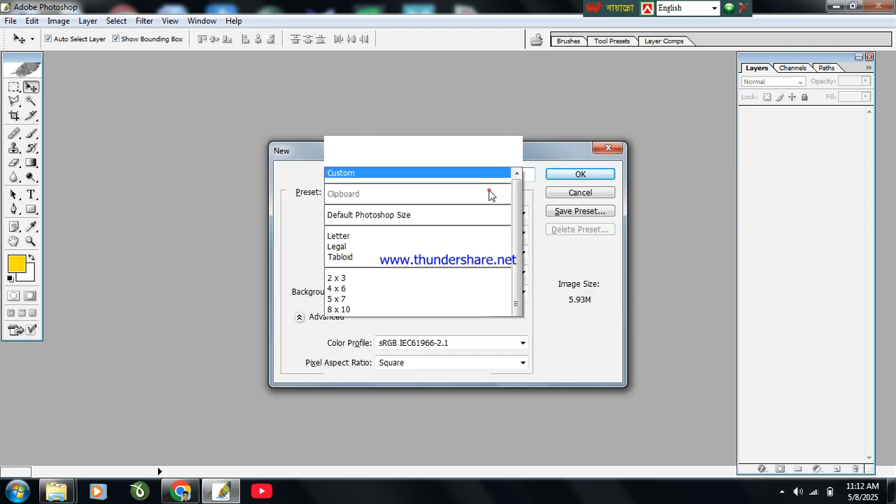
click(354, 311)
click(581, 174)
click(236, 64)
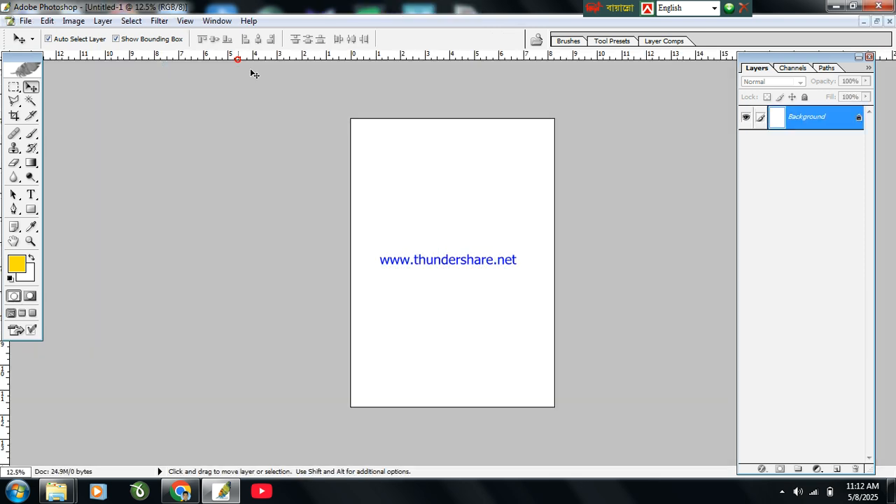
Rotate the canvas 90° clockwise into landscape orientation and fit it on screen
click(64, 23)
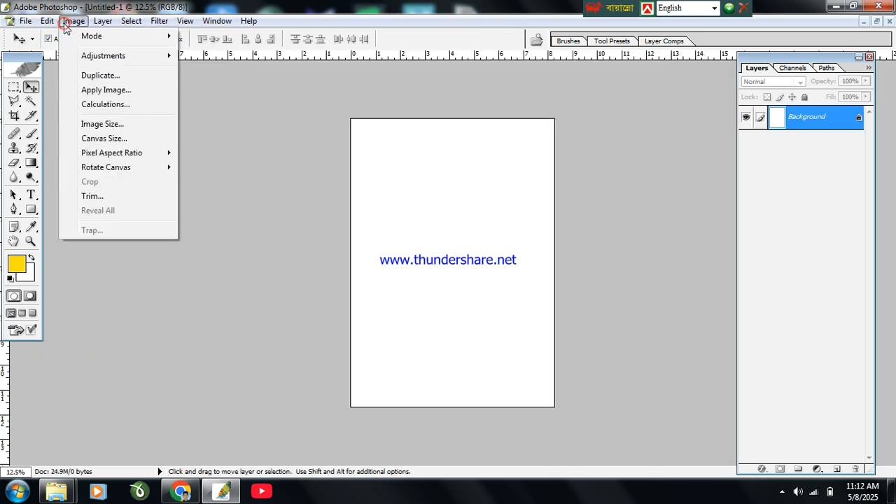
mouse_move(95, 167)
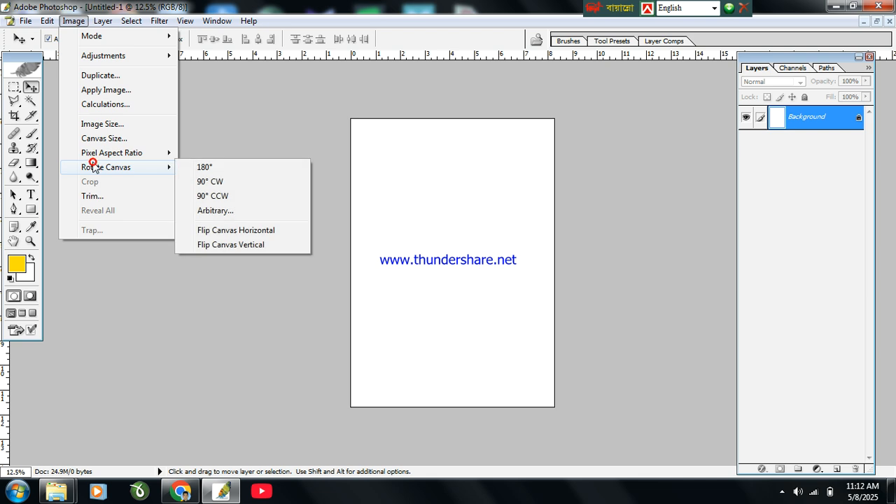
click(283, 183)
key(ctrl+0)
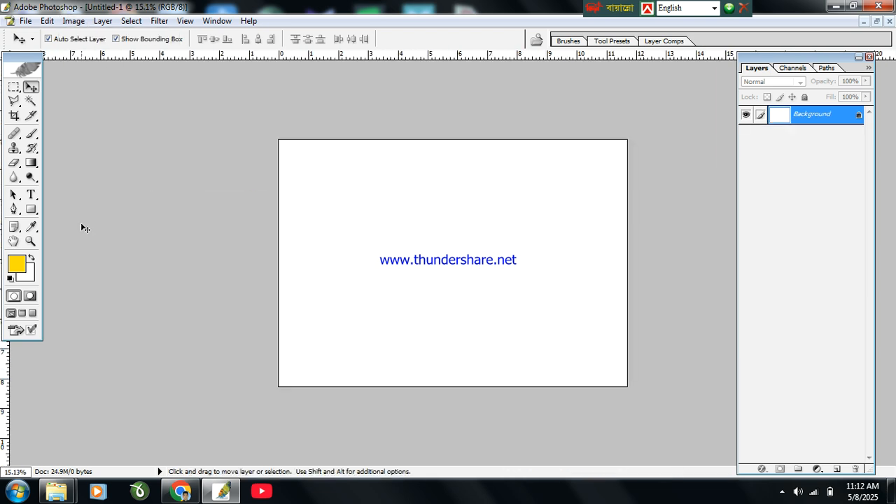
Set the Rectangle tool's colour to white and draw a rectangle about 7.6 × 4.4 inches in the middle of the page
click(30, 210)
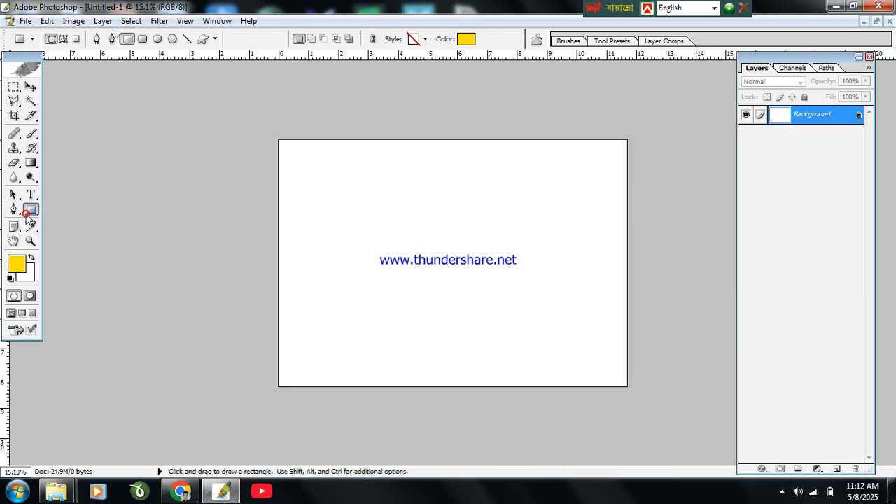
click(466, 38)
drag(314, 140, 424, 214)
click(356, 174)
click(685, 238)
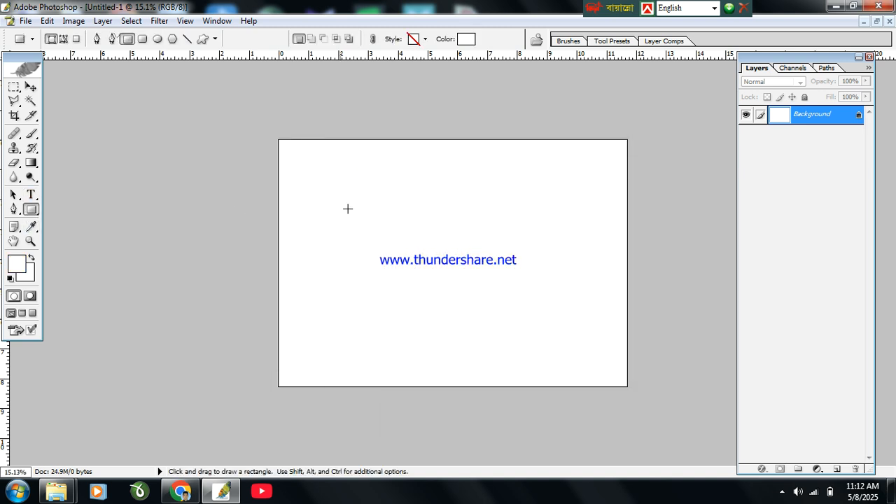
drag(348, 200, 574, 331)
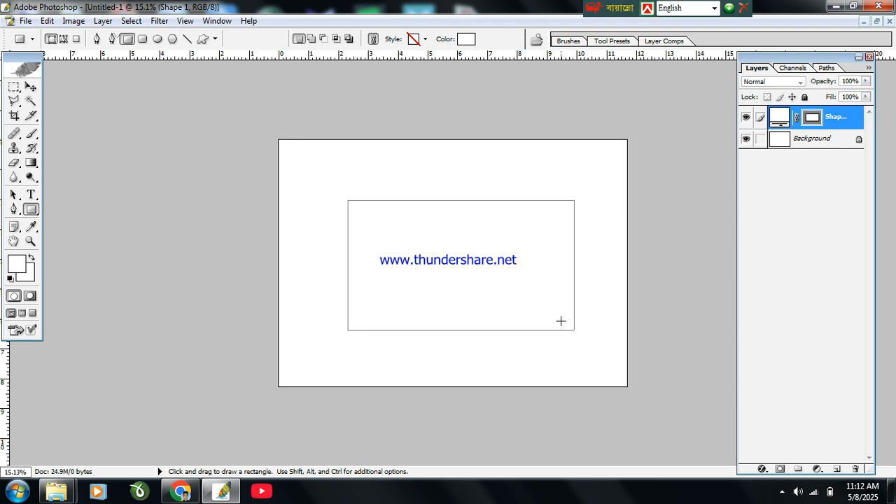
Give the rectangle's layer a black outside stroke of 5 px through its blending options
click(868, 67)
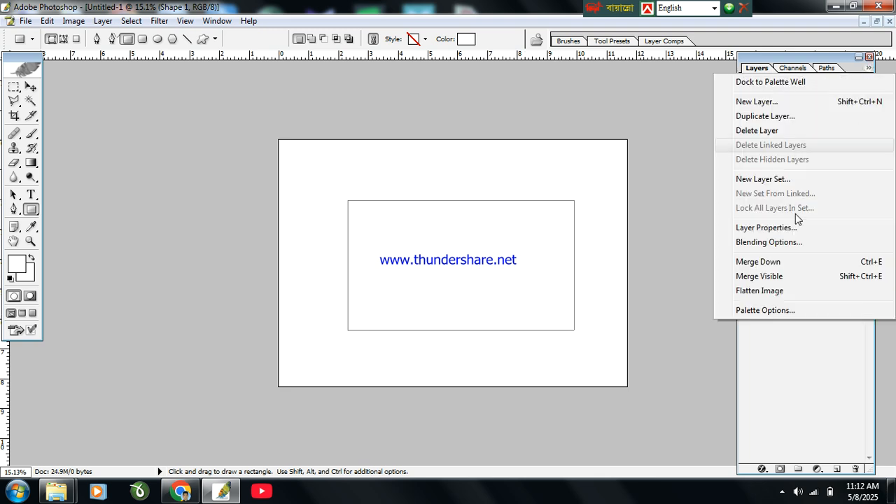
key(Escape)
key(h)
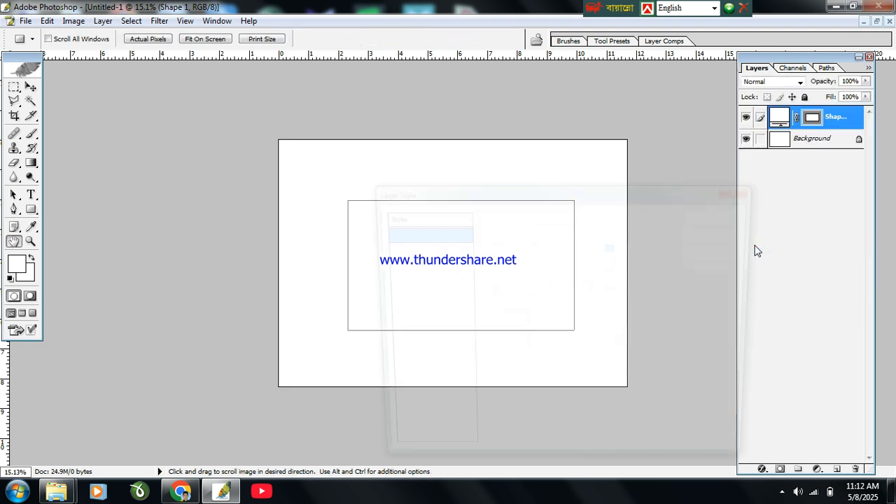
click(403, 406)
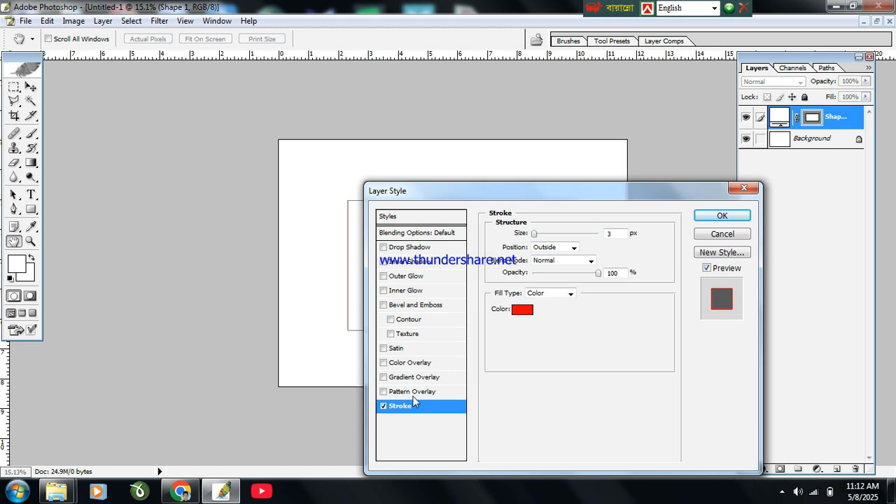
click(522, 309)
text(0)
click(691, 234)
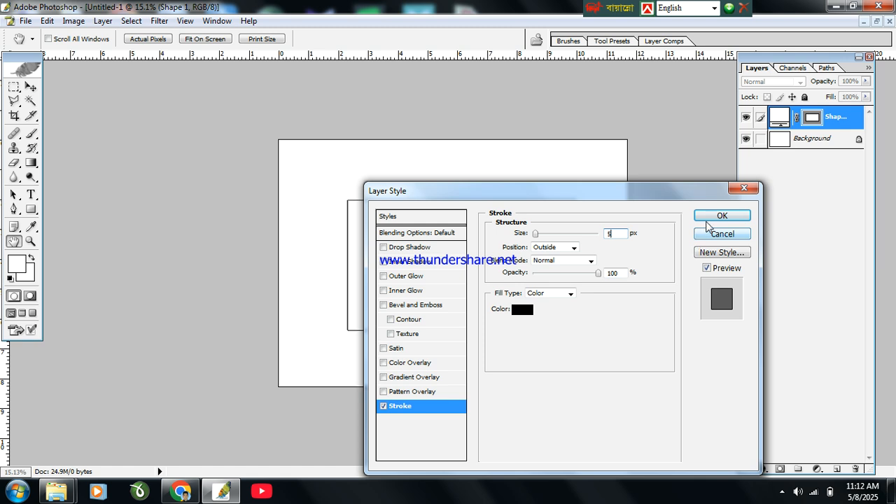
click(719, 216)
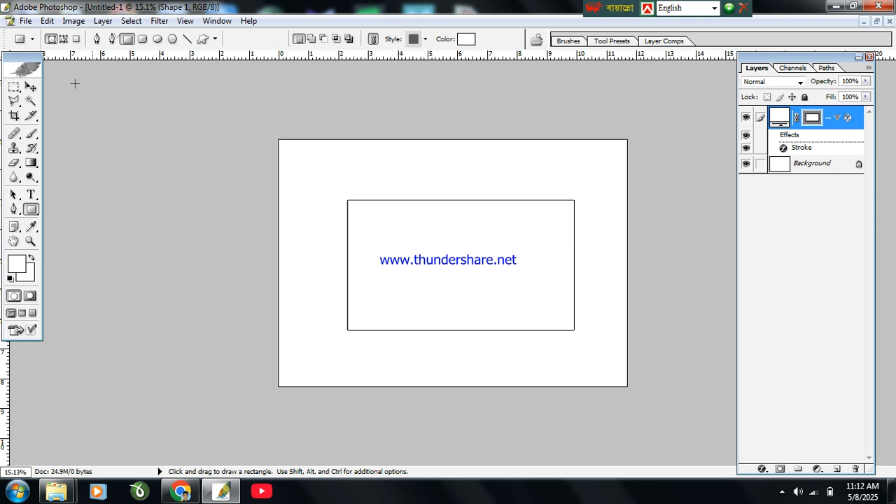
Scale the central rectangle to about 95% width and 91% height and keep it near the middle of the page
click(31, 87)
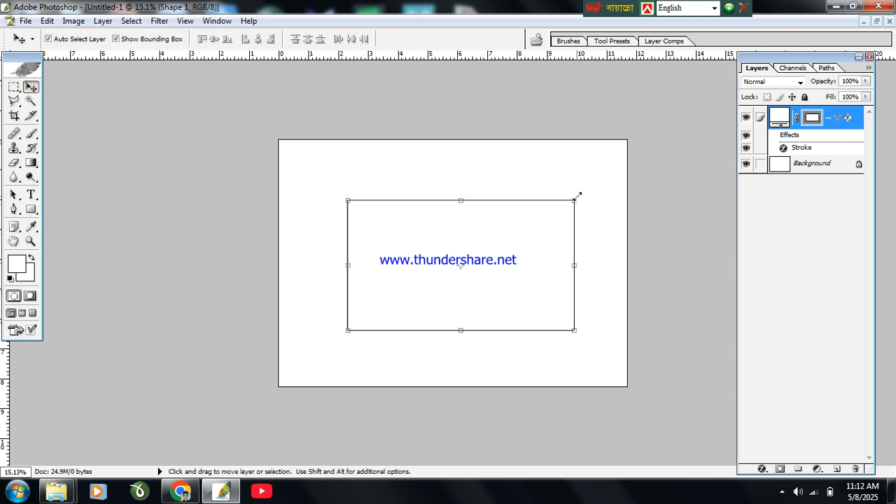
drag(576, 198, 565, 209)
mouse_move(515, 248)
mouse_down()
mouse_move(530, 243)
mouse_move(518, 241)
mouse_up()
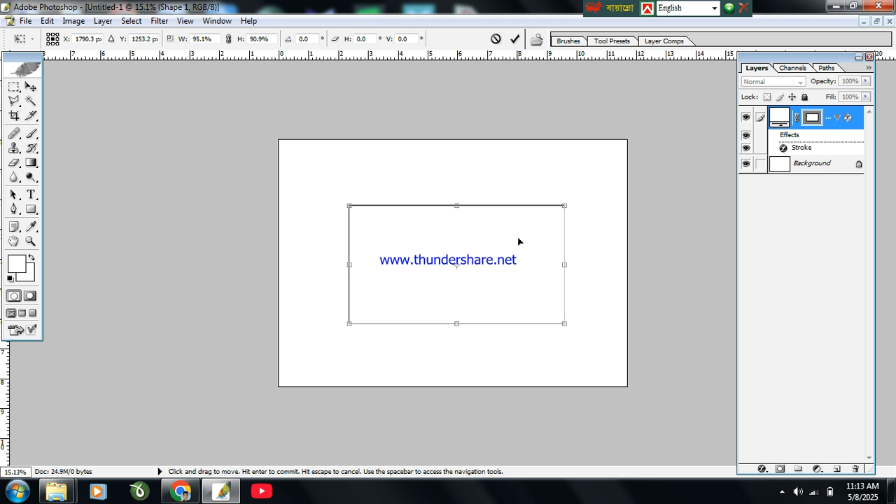
key(Return)
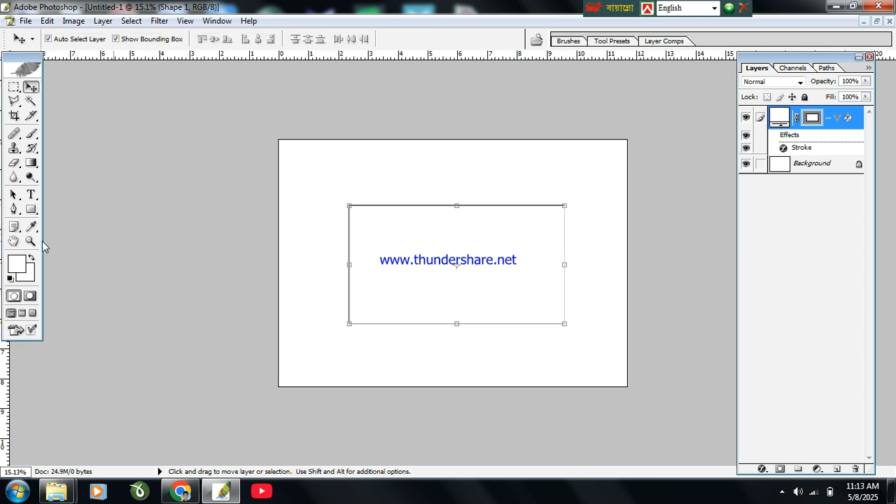
Draw a flap rectangle along the central rectangle's upper edge and scale it to about 7.2 × 1.9 inches, matching the body's width
click(30, 208)
drag(351, 180, 559, 205)
click(34, 86)
drag(351, 180, 344, 158)
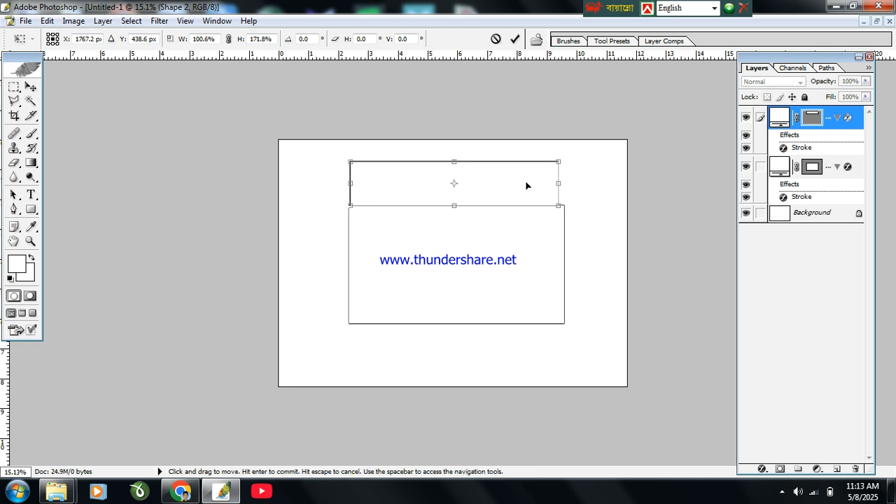
drag(558, 184, 565, 183)
drag(456, 162, 459, 149)
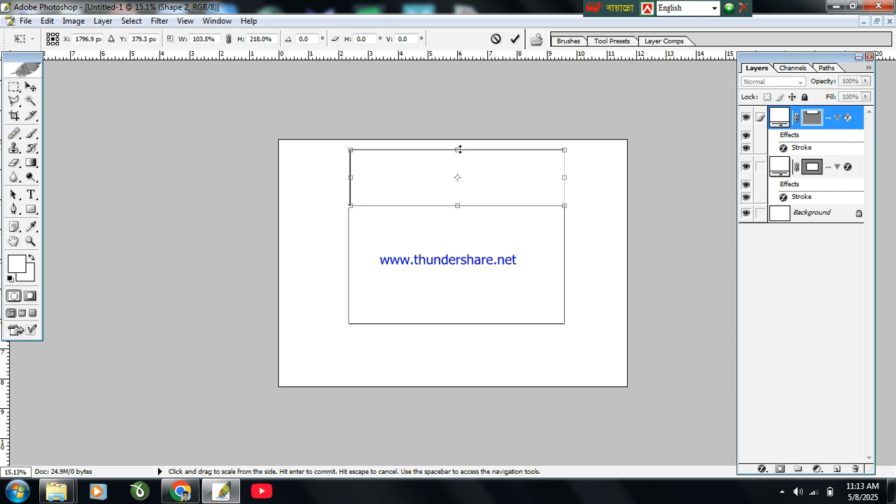
key(Return)
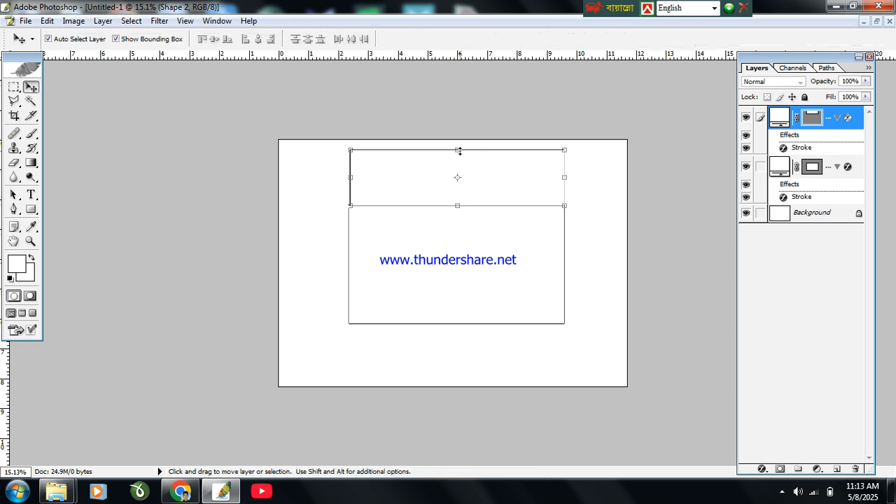
Check the stroke settings in the upper flap's layer style
click(867, 68)
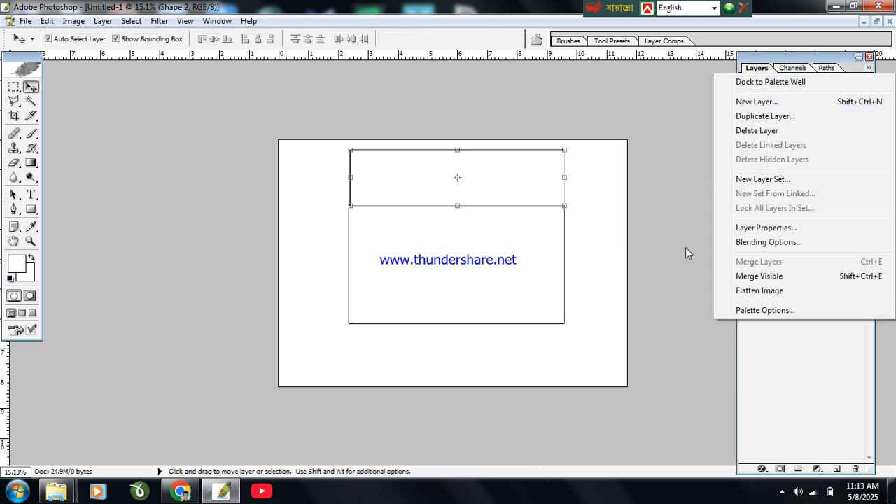
click(740, 242)
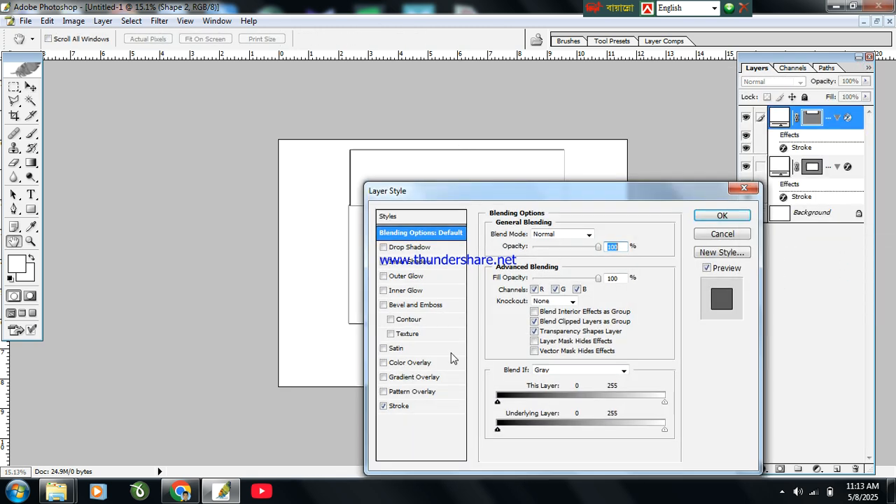
click(410, 406)
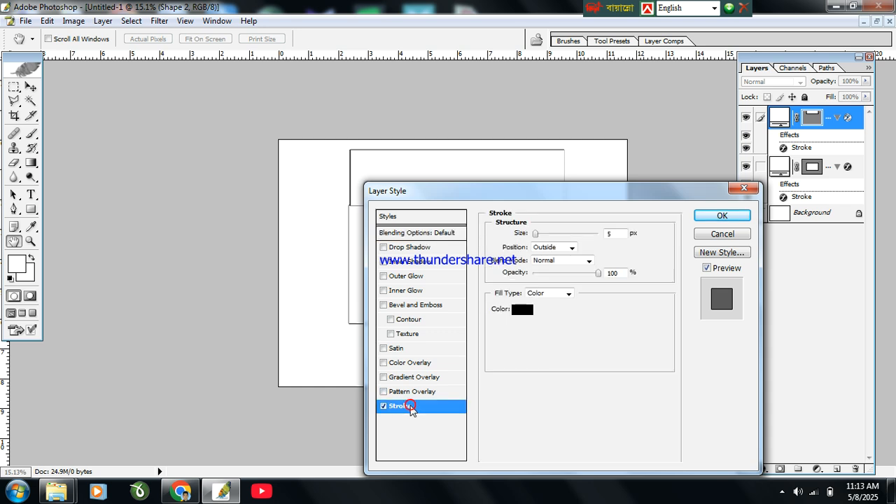
click(732, 214)
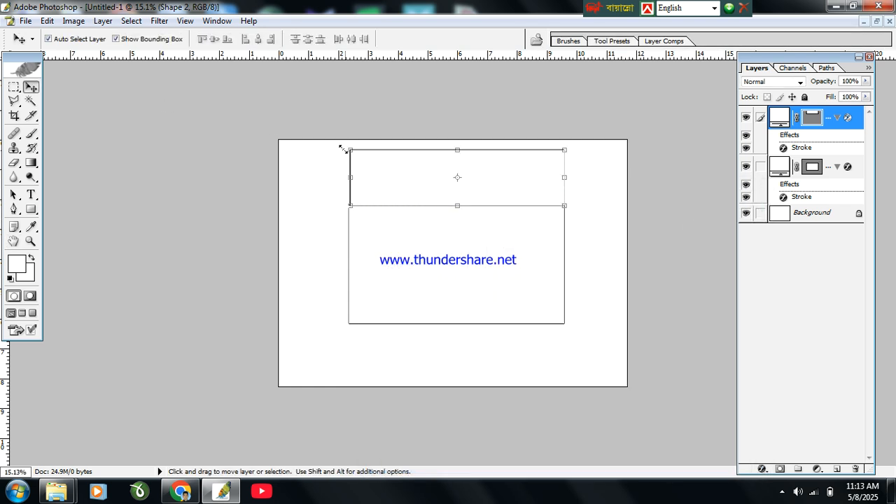
Skew both upper corners of the top flap inward by 10° to make a trapezoid and apply the transformation
click(352, 149)
right_click(353, 151)
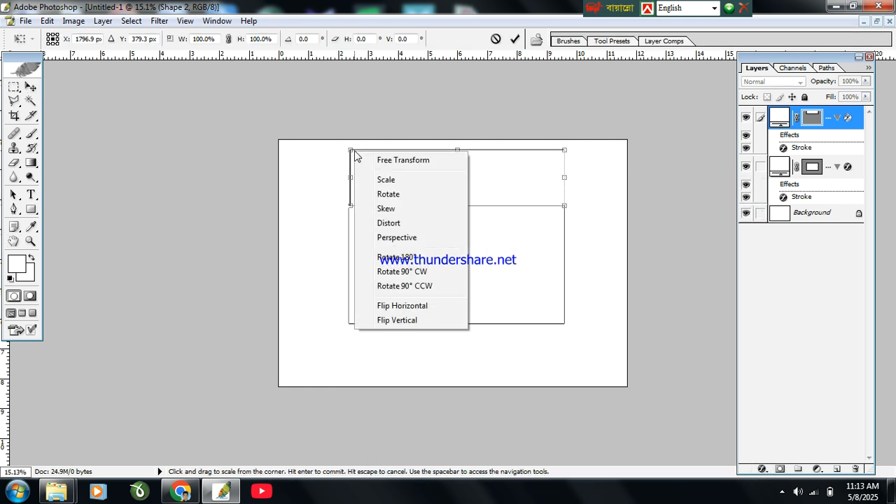
click(403, 210)
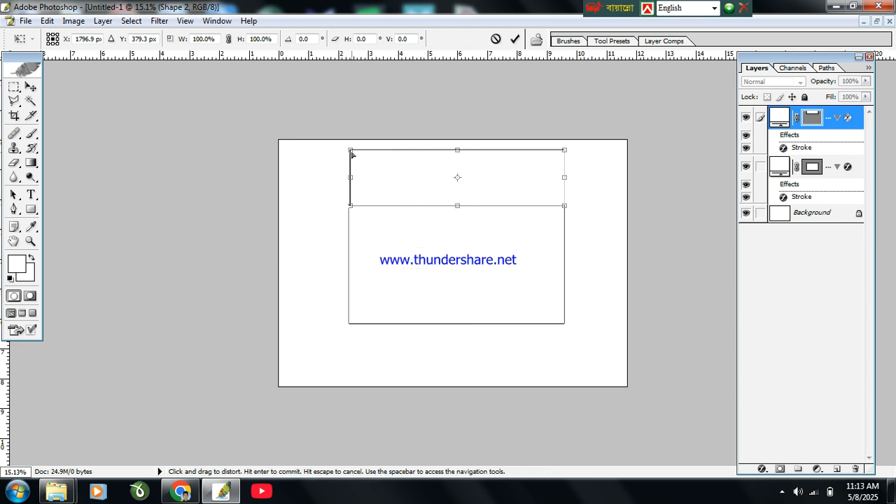
drag(351, 152, 362, 152)
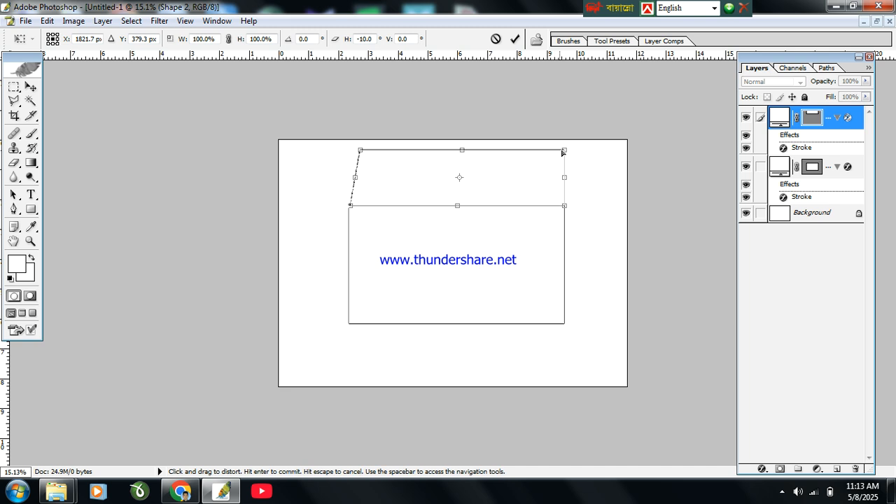
drag(565, 152, 556, 154)
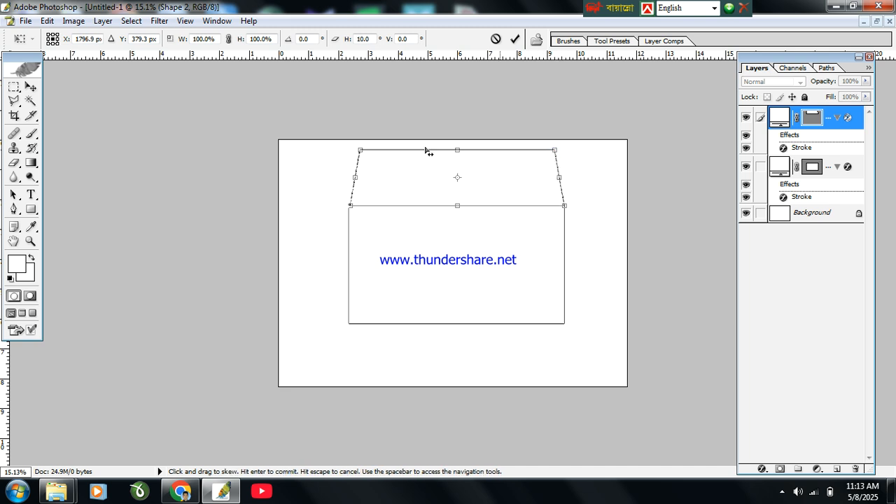
click(30, 84)
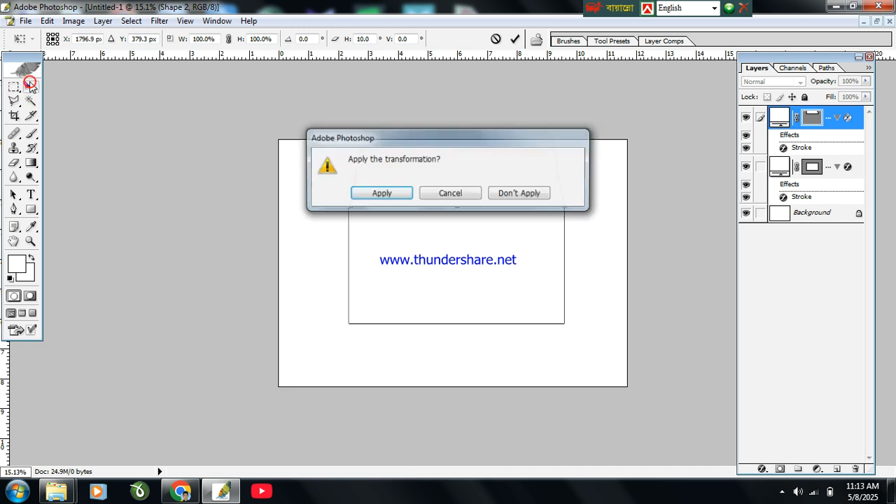
click(383, 193)
Duplicate the top flap onto the central rectangle's lower edge, flip the copy vertically and apply the transformation
drag(385, 192, 387, 360)
key(Down)
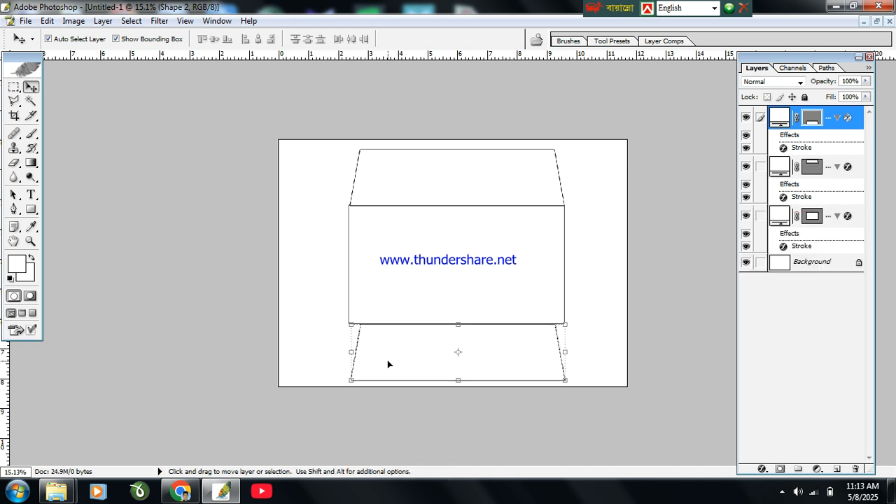
key(ctrl+t)
right_click(389, 320)
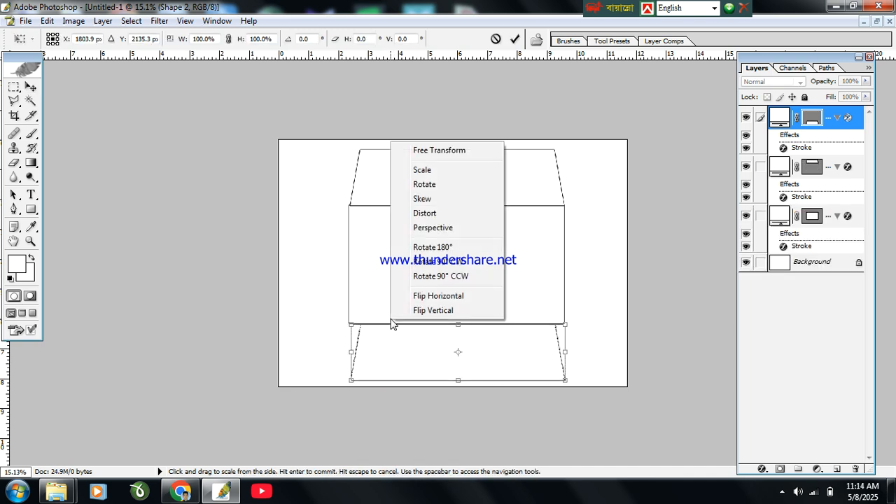
click(431, 312)
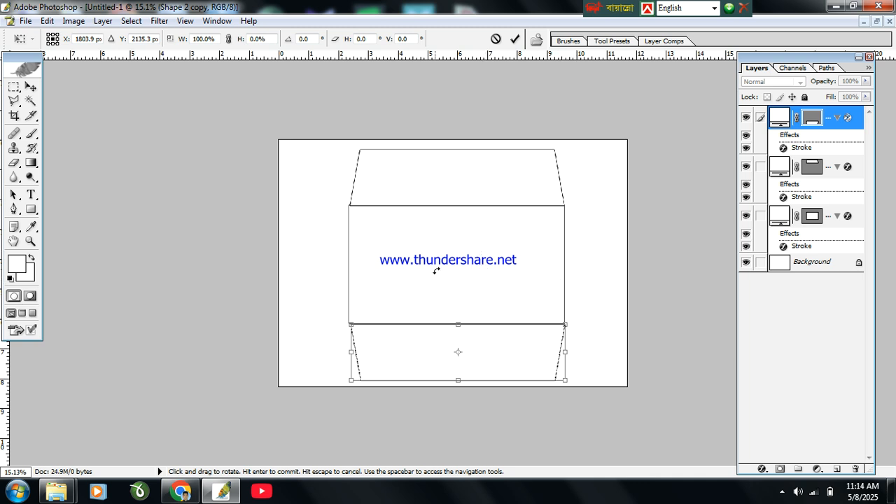
click(30, 208)
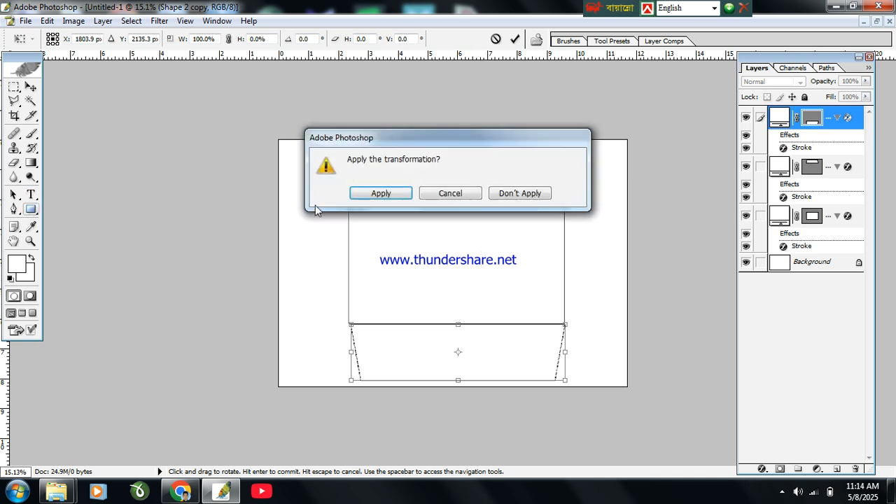
click(380, 193)
Draw a rectangle along the central rectangle's left edge and skew both outer corners inward, the lower one by about 7.5°, to form a tapered flap
drag(348, 206, 298, 321)
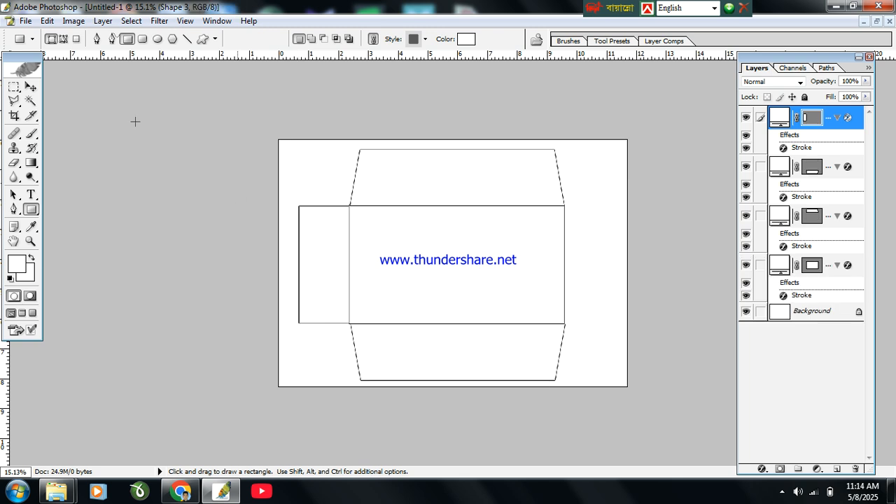
click(30, 87)
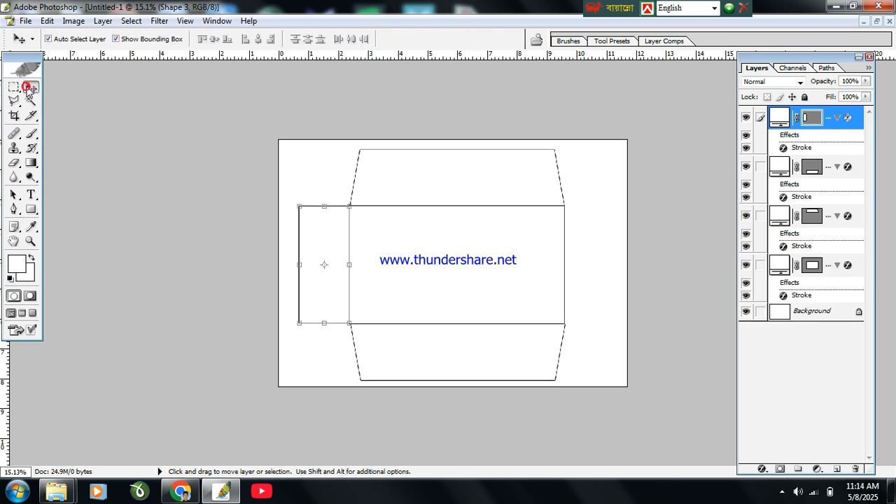
click(301, 207)
right_click(302, 208)
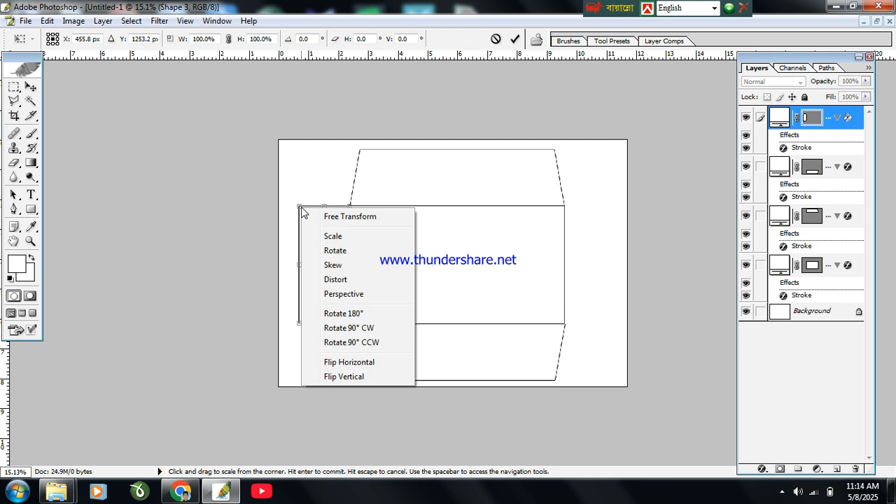
click(327, 263)
drag(300, 208, 305, 218)
drag(299, 323, 303, 316)
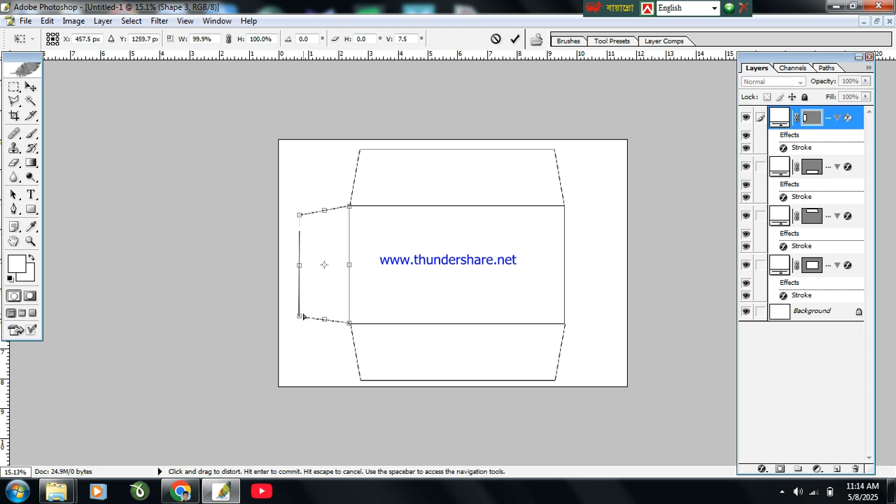
key(Return)
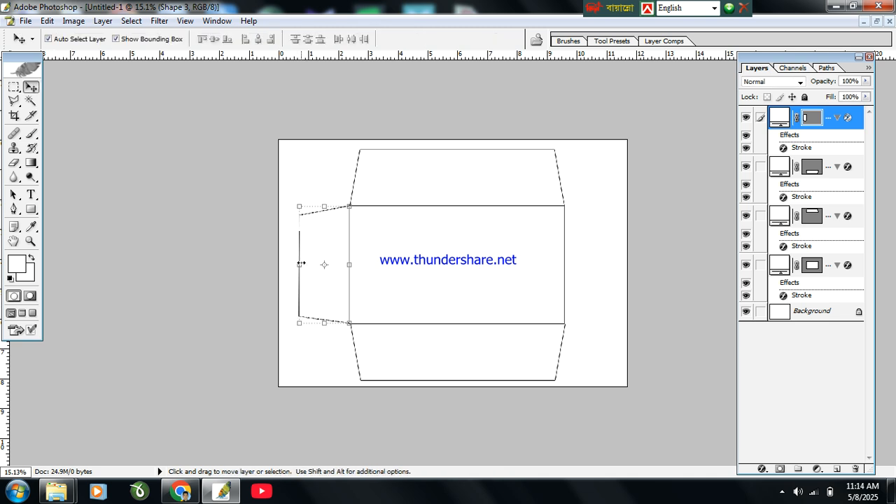
Duplicate the left flap onto the central rectangle's right edge, flip the copy horizontally, align it with the body and apply the transformation
drag(324, 251, 589, 247)
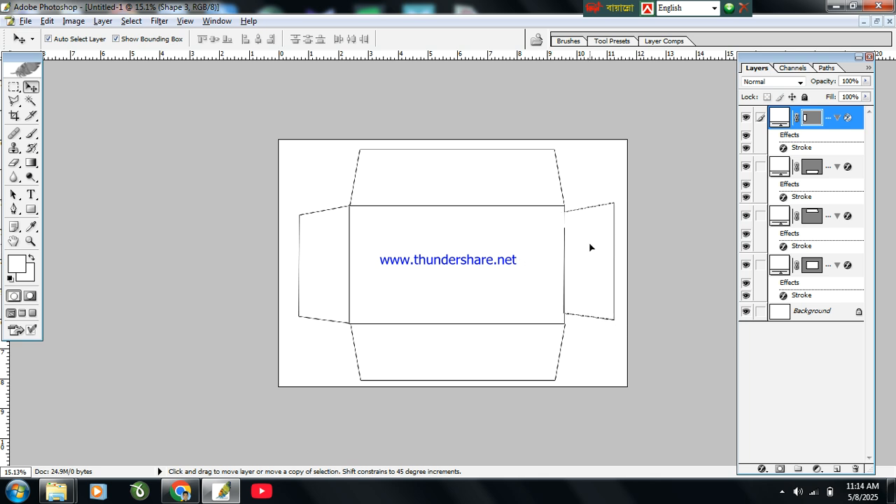
right_click(608, 201)
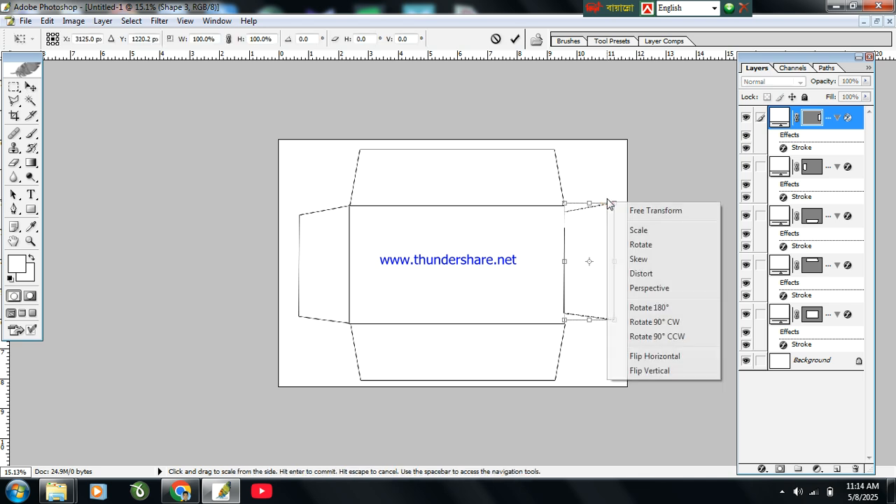
click(643, 357)
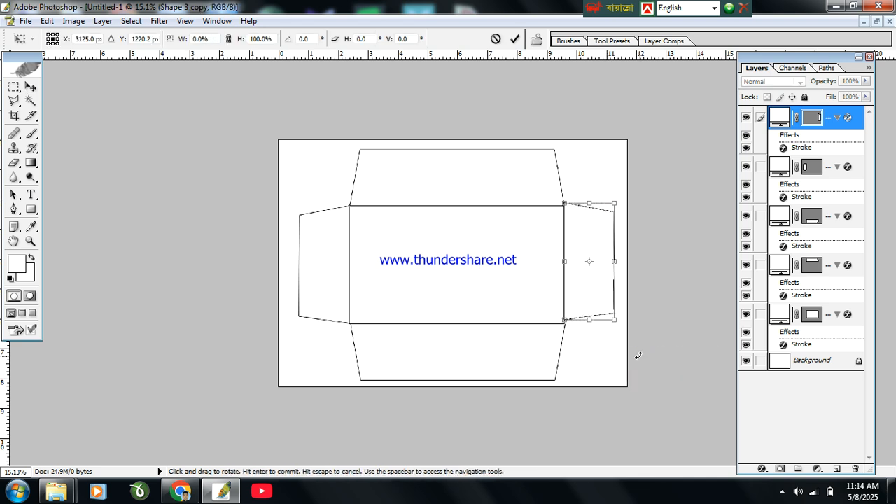
drag(605, 320, 607, 323)
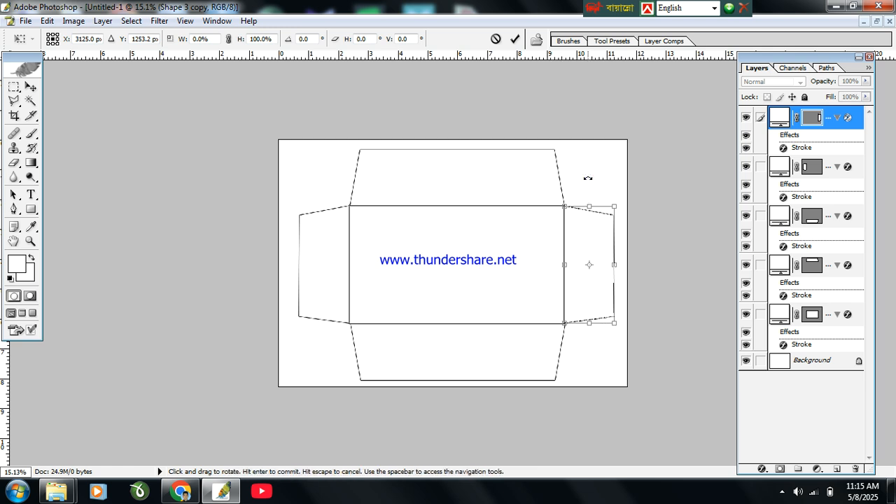
key(Return)
scroll(589, 182, up, 4)
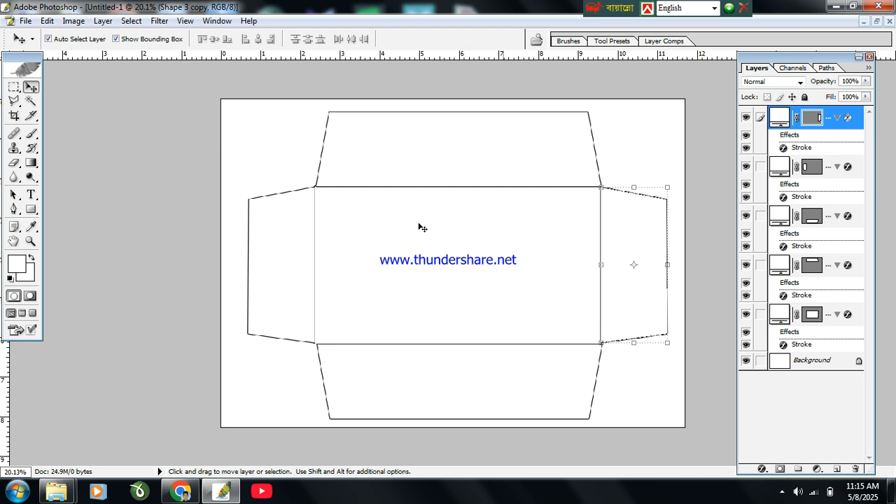
scroll(434, 237, down, 1)
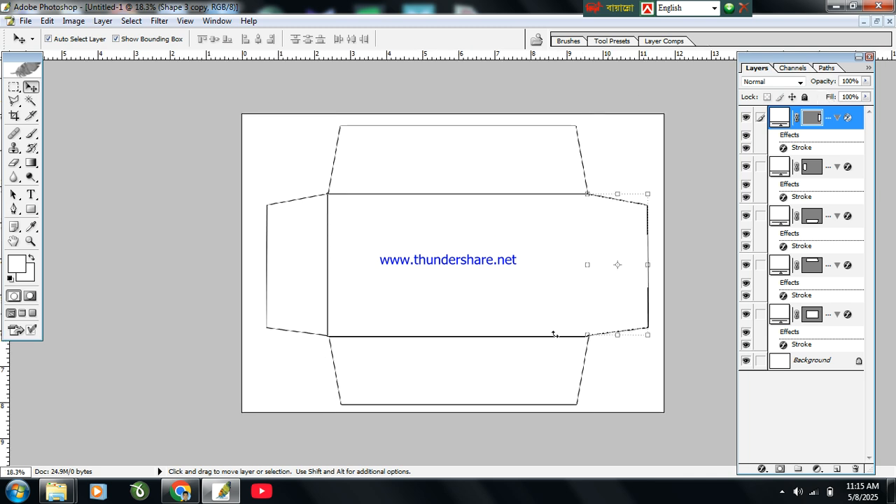
Switch to Chrome, browse the background image results and copy the pastel watercolor cloud image from Pngtree
click(182, 494)
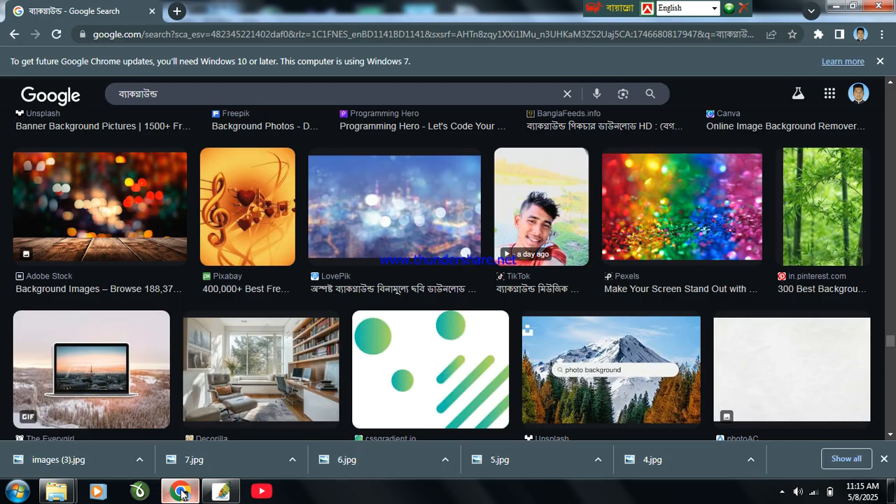
scroll(479, 294, up, 3)
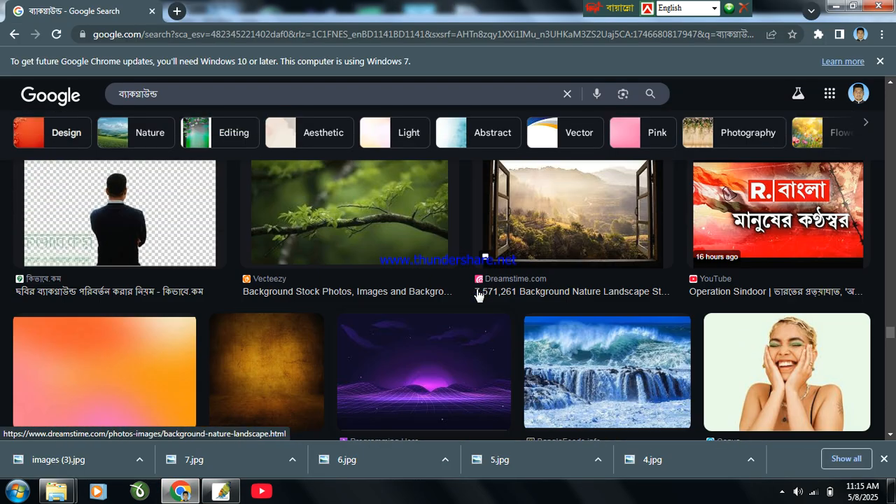
scroll(478, 294, down, 4)
scroll(479, 294, up, 2)
scroll(478, 294, down, 5)
scroll(478, 294, up, 1)
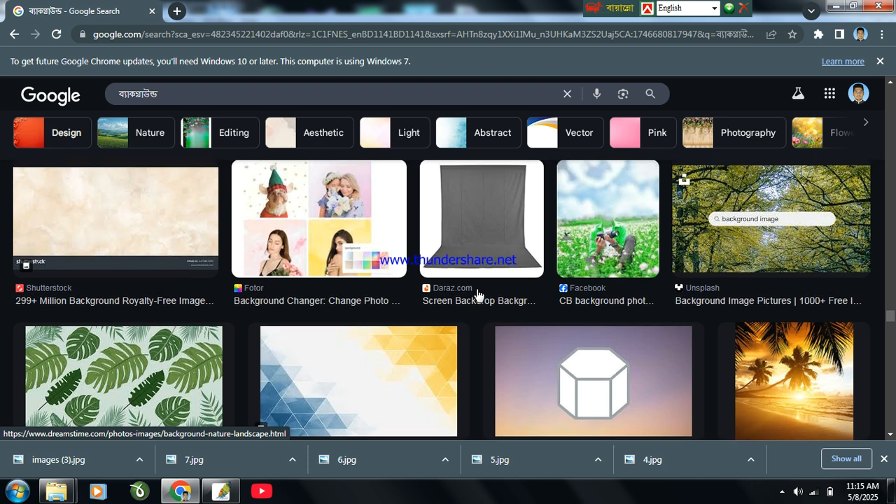
scroll(478, 295, down, 5)
scroll(478, 294, down, 5)
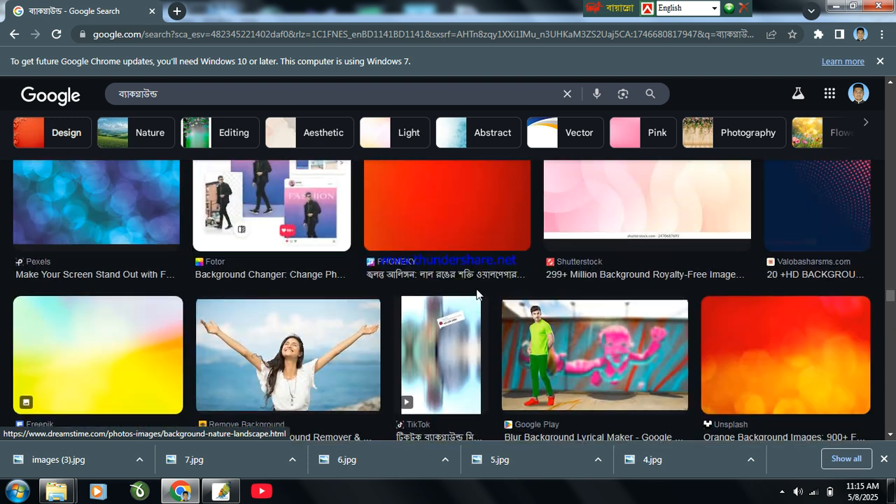
scroll(478, 294, up, 5)
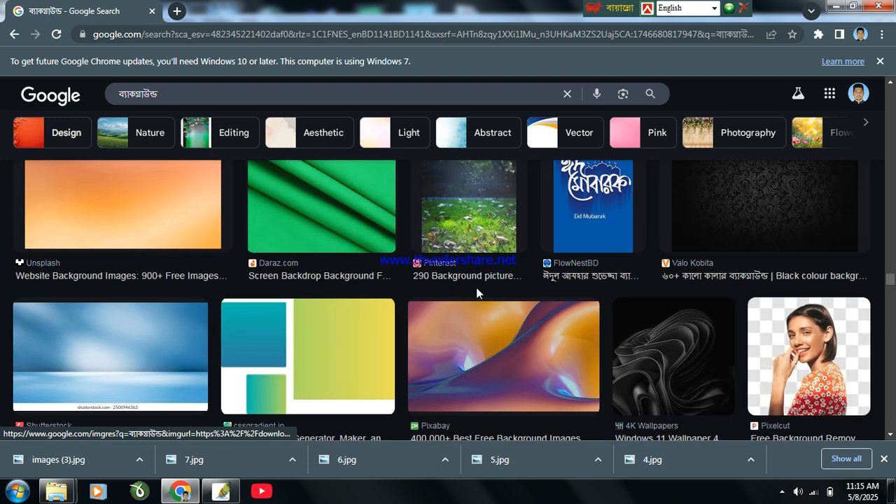
scroll(478, 294, down, 3)
scroll(478, 294, up, 3)
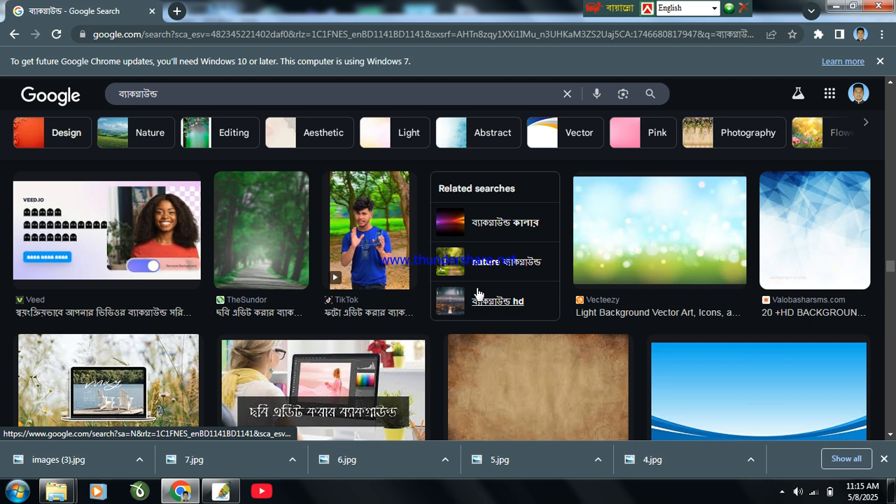
scroll(478, 294, up, 5)
scroll(478, 294, up, 7)
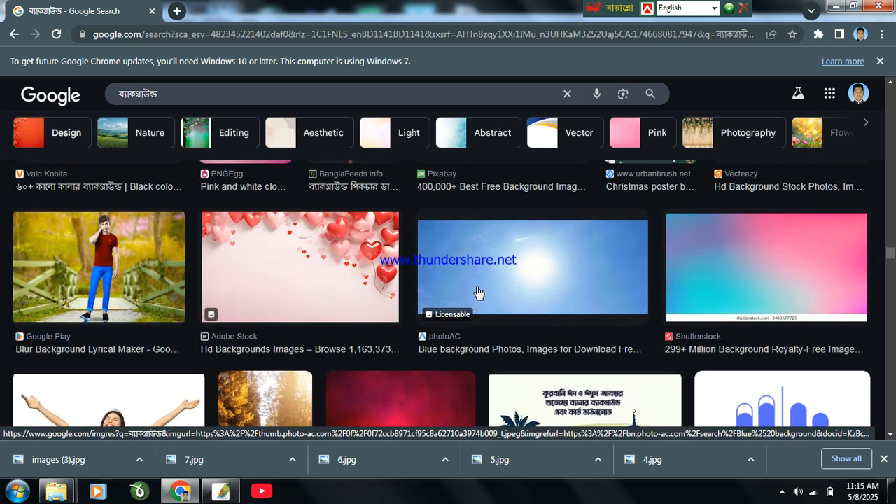
scroll(478, 293, up, 5)
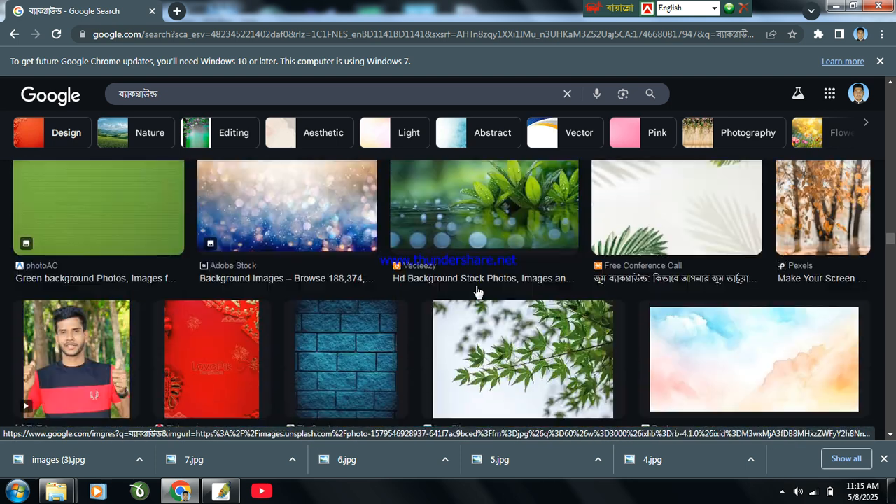
scroll(478, 291, down, 1)
right_click(733, 231)
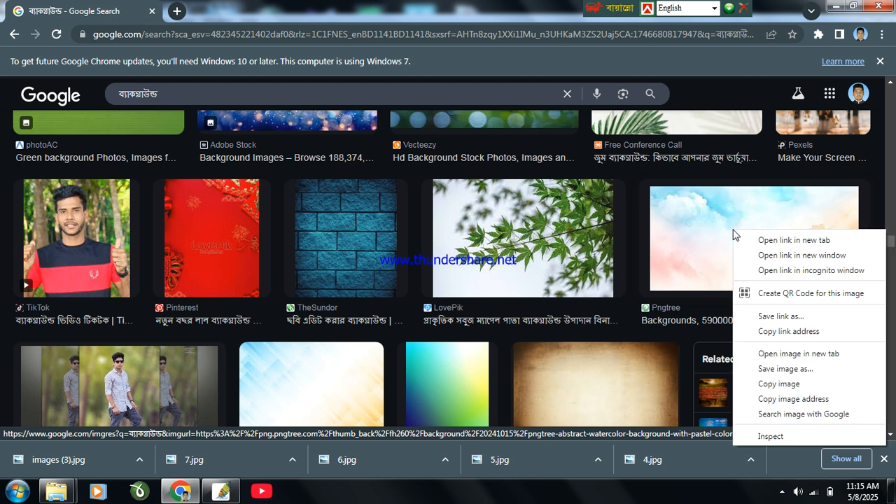
click(764, 384)
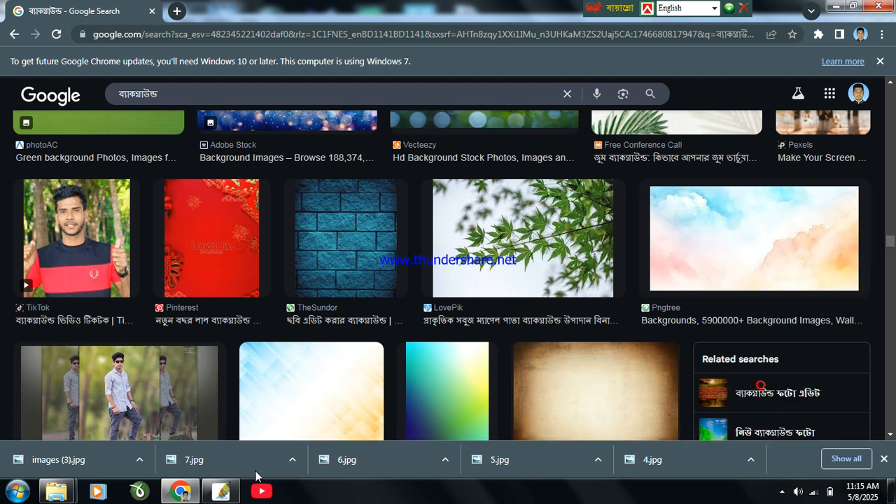
Switch back to Photoshop, paste the copied image as a new layer and move it to the top of the layer stack
click(221, 491)
click(388, 233)
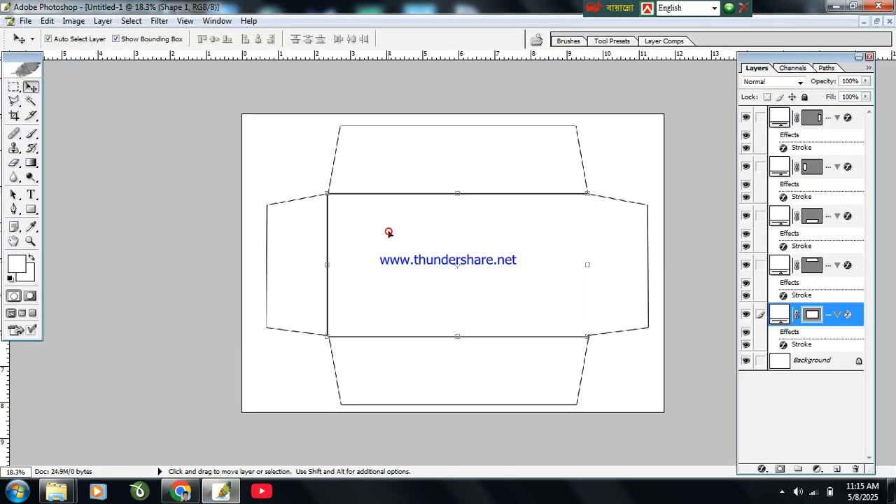
click(805, 363)
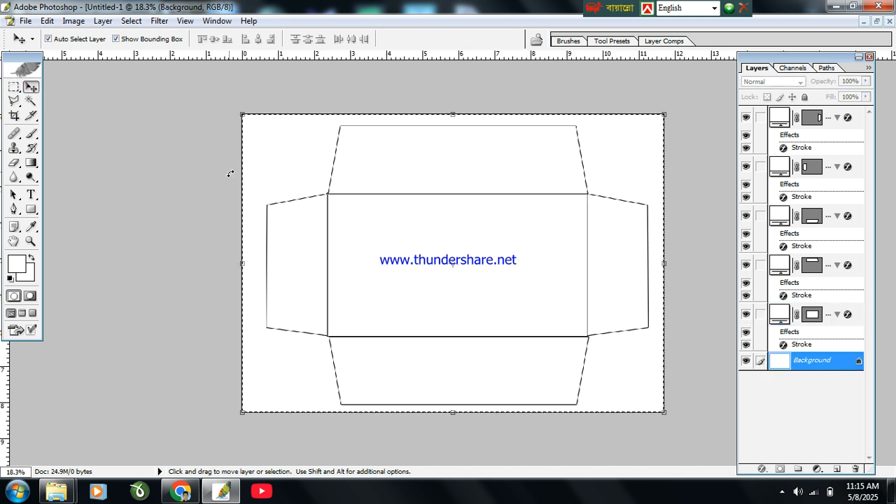
key(ctrl+v)
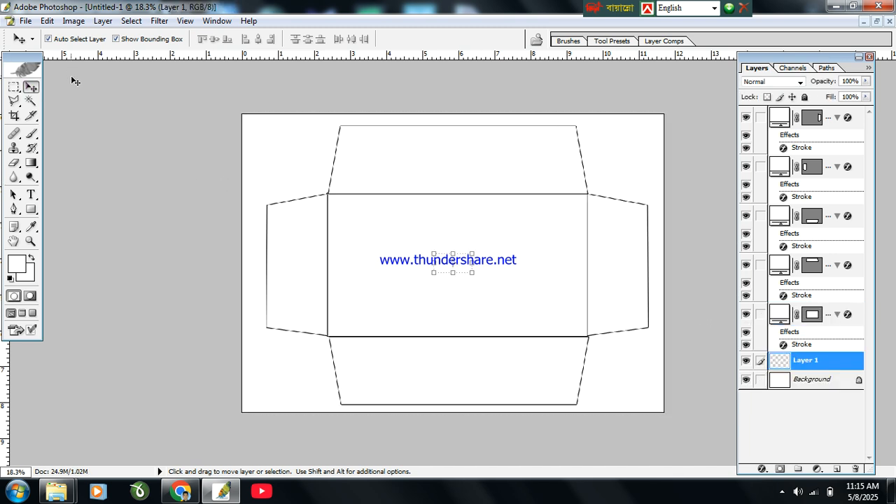
drag(808, 365, 795, 161)
drag(804, 117, 808, 111)
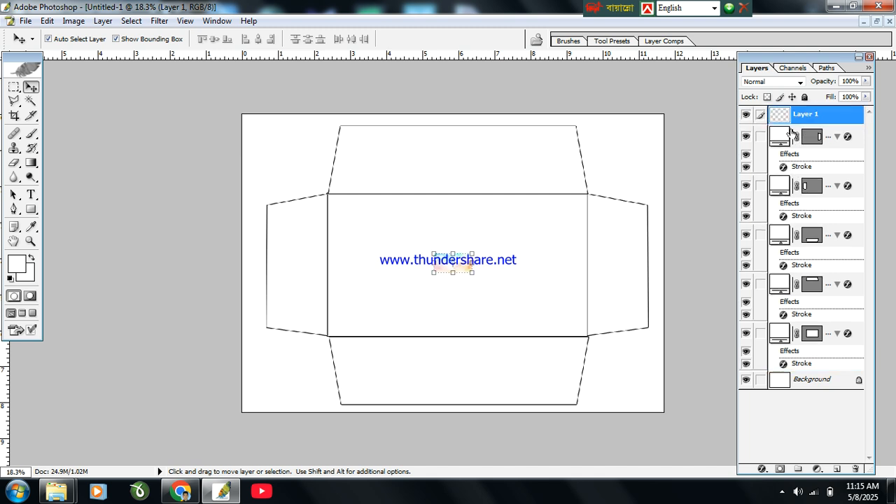
Scale the pasted watercolor image to fill the central rectangle and apply the transformation
drag(474, 272, 588, 335)
drag(434, 253, 328, 196)
key(Return)
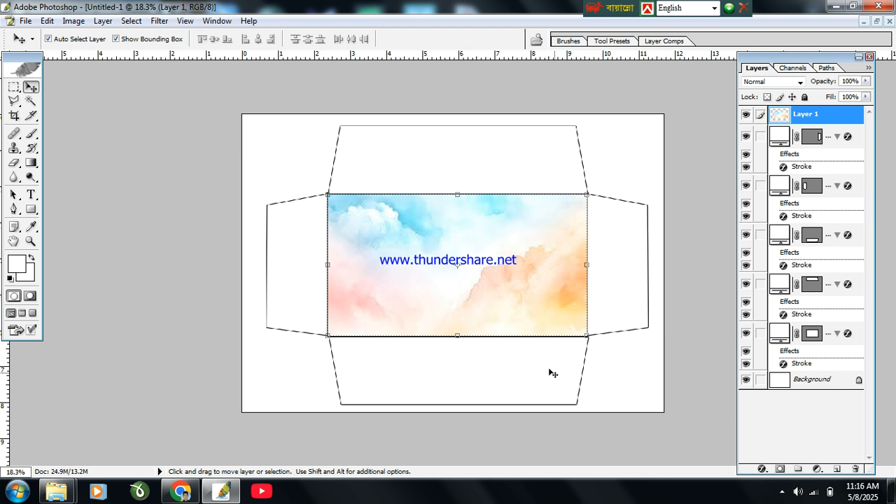
Duplicate the watercolor image onto the top flap and scale the copy to about 99.7% width and 49.3% height to cover it
drag(455, 224, 426, 206)
drag(558, 178, 438, 257)
drag(396, 287, 444, 164)
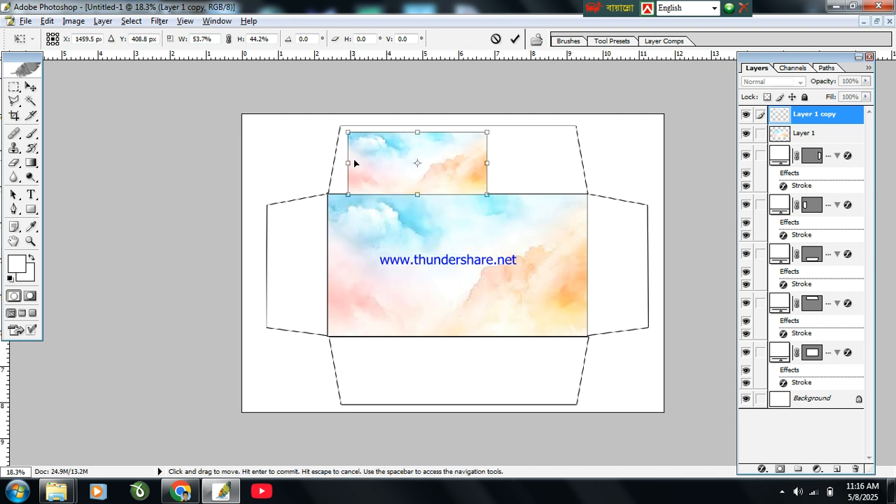
drag(348, 163, 328, 162)
drag(488, 163, 585, 154)
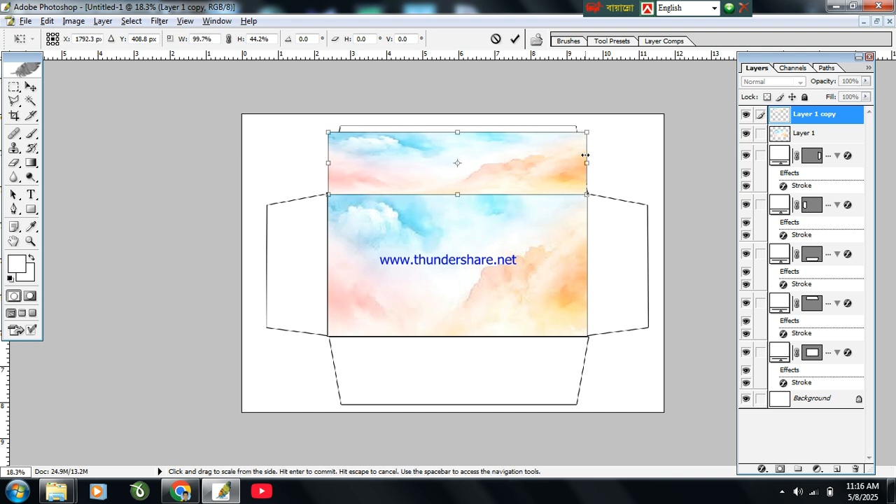
drag(481, 132, 481, 125)
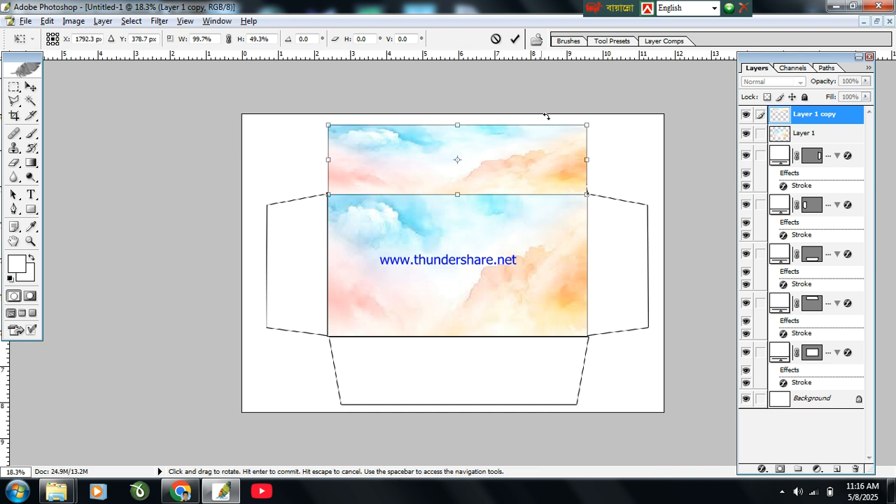
Skew both upper corners of the image copy inward, the right one by about 9.1°, to match the top flap's slanted sides, and apply
right_click(586, 126)
click(607, 186)
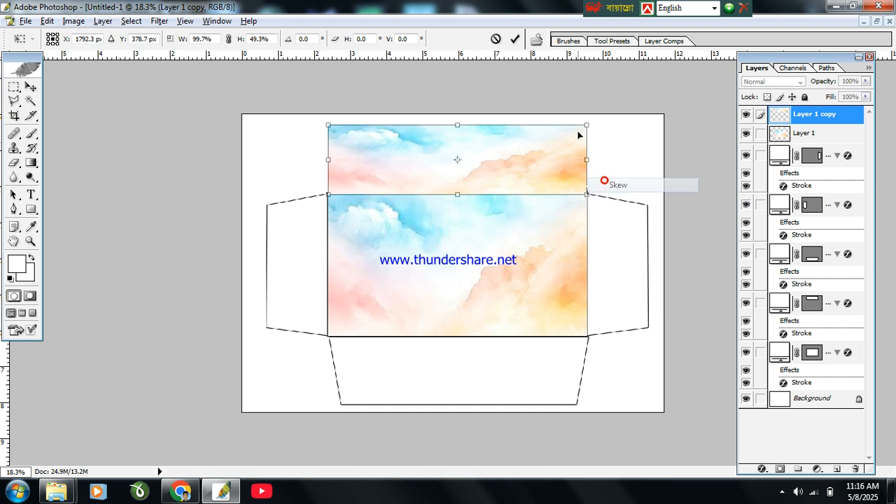
mouse_move(587, 126)
mouse_down()
mouse_move(574, 125)
mouse_move(579, 132)
mouse_up()
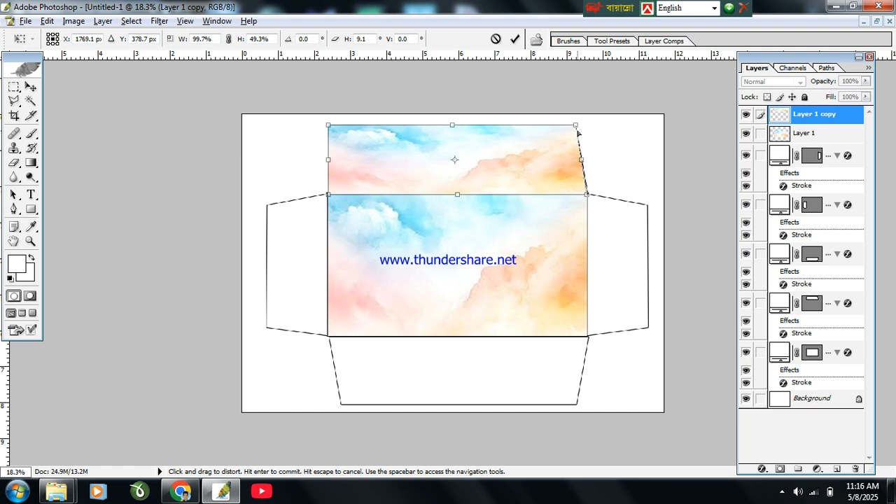
key(Return)
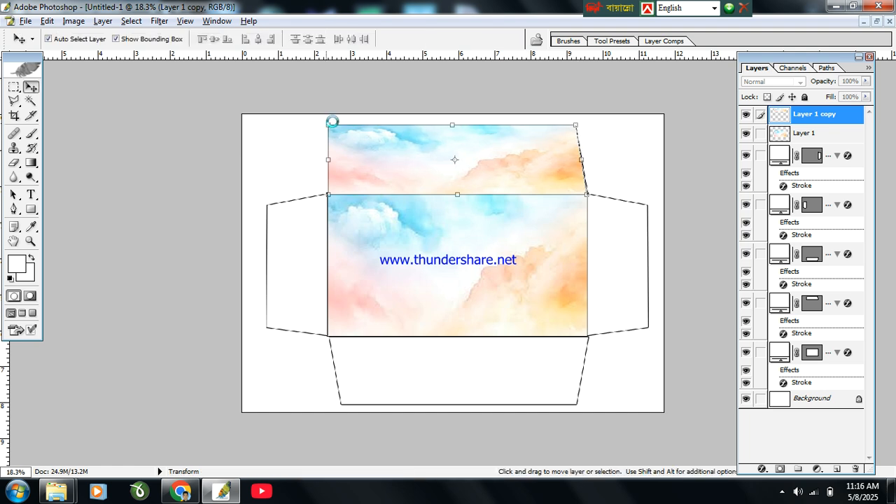
key(ctrl+t)
right_click(332, 125)
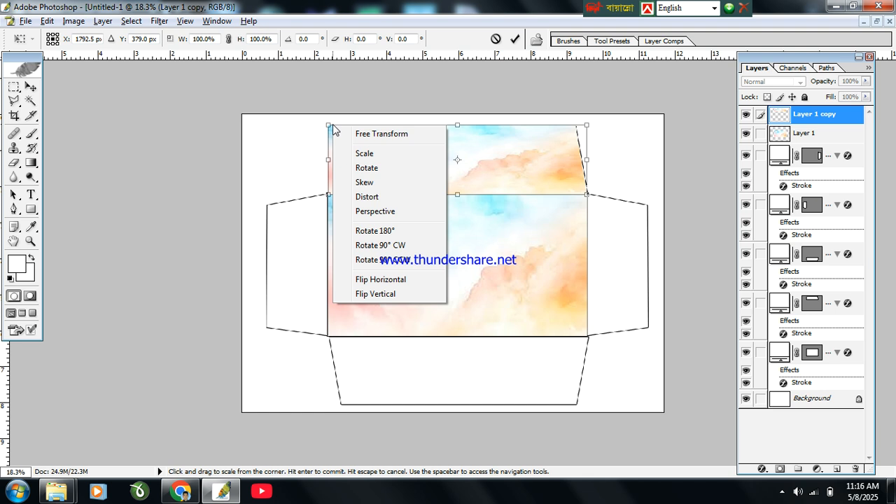
click(364, 182)
drag(329, 126, 340, 128)
double_click(458, 153)
click(782, 492)
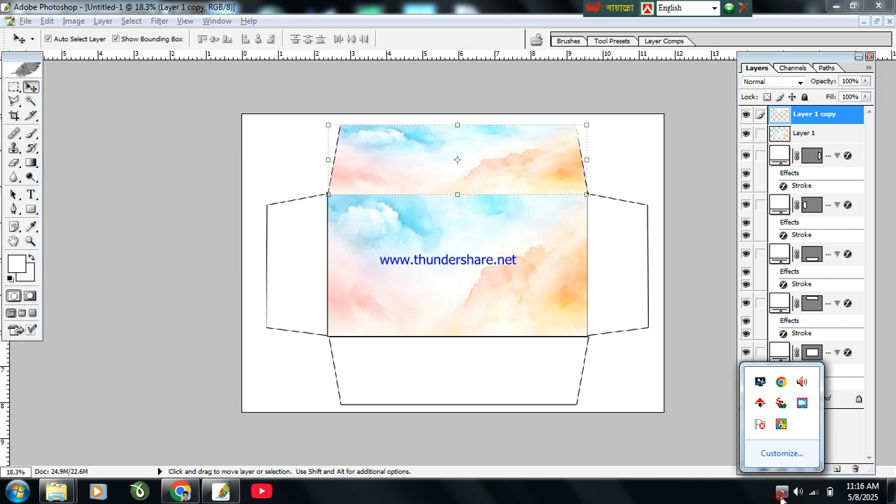
click(802, 404)
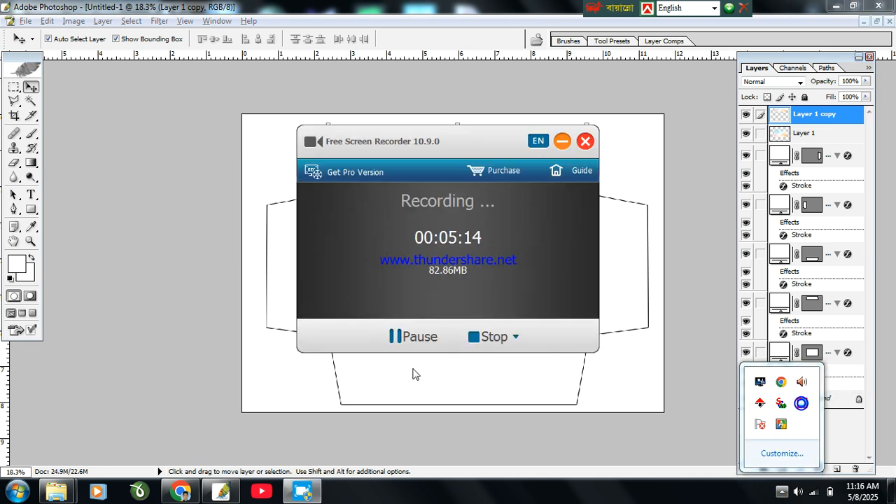
Duplicate the top flap's watercolor image onto the bottom flap and flip the copy vertically
click(560, 142)
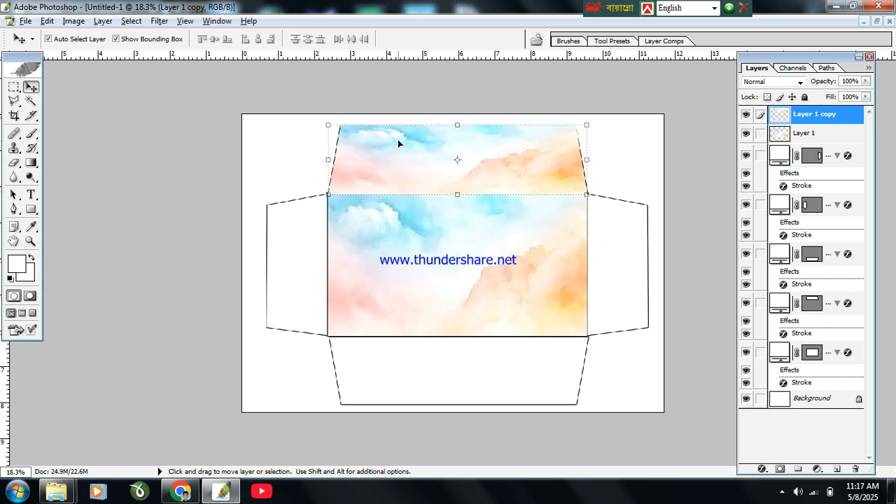
drag(394, 134, 388, 346)
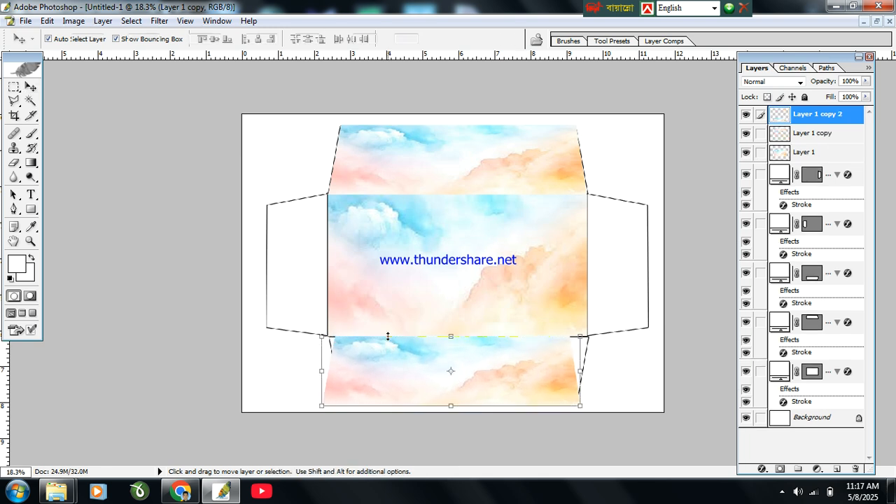
right_click(389, 336)
click(413, 326)
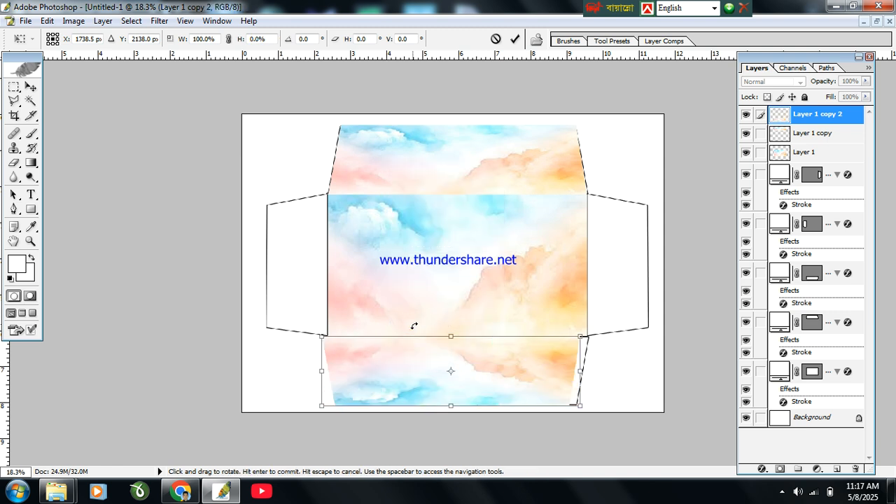
Nudge the flipped image copy right to X of about 1798.6 px to line up with the bottom flap, and apply
key(shift+Right)
key(shift+Right)
key(shift+Right)
key(shift+Right)
key(shift+Right)
key(shift+Right)
key(shift+Right)
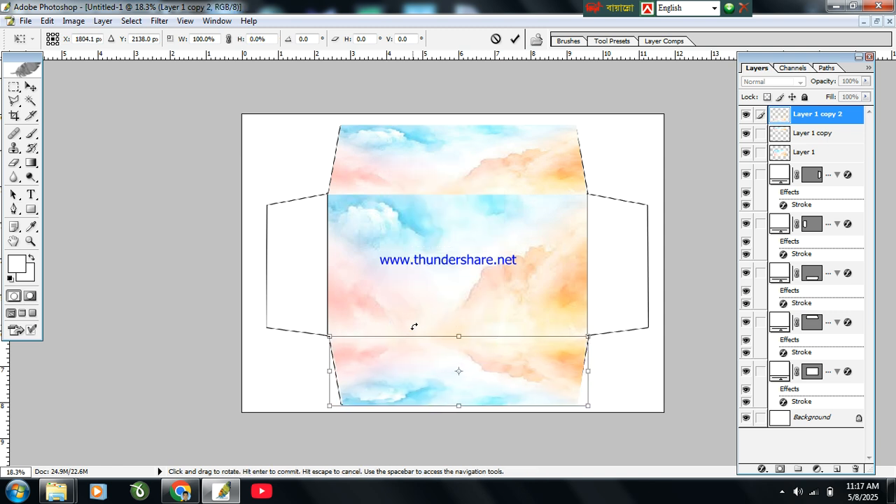
key(Left)
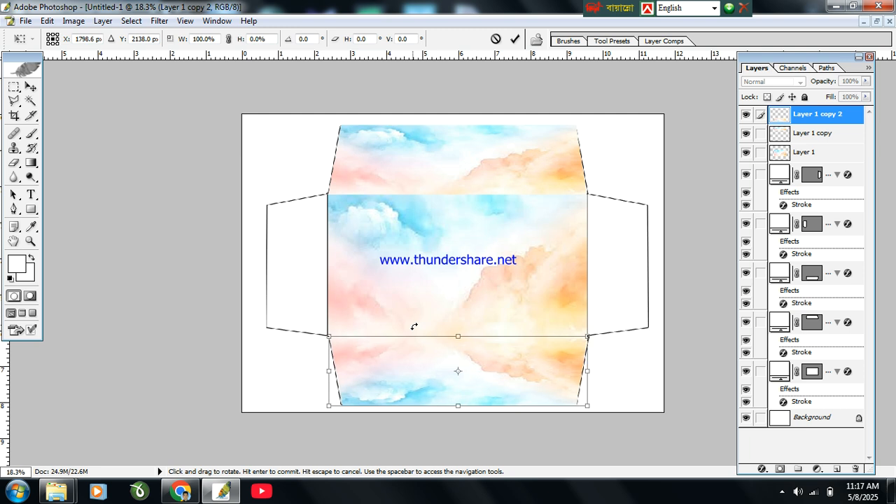
key(Return)
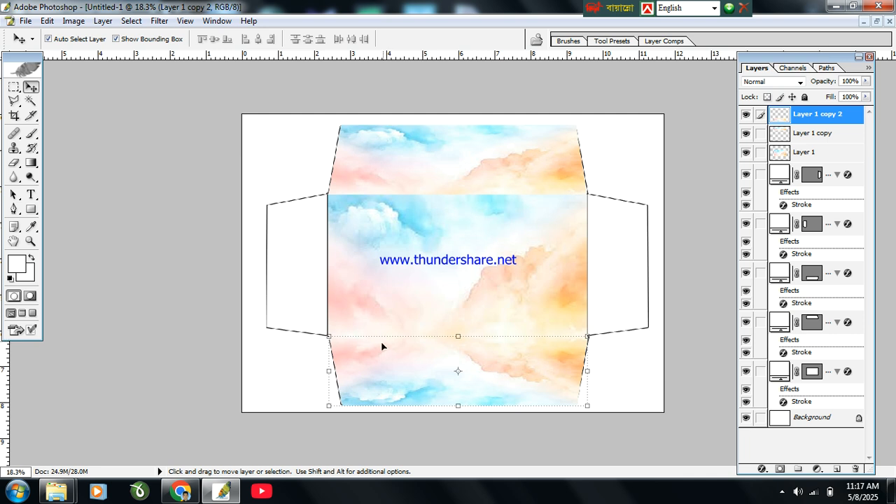
Duplicate the central watercolor image and rotate the copy 90° clockwise
click(393, 270)
drag(393, 269, 357, 282)
key(ctrl+t)
right_click(400, 209)
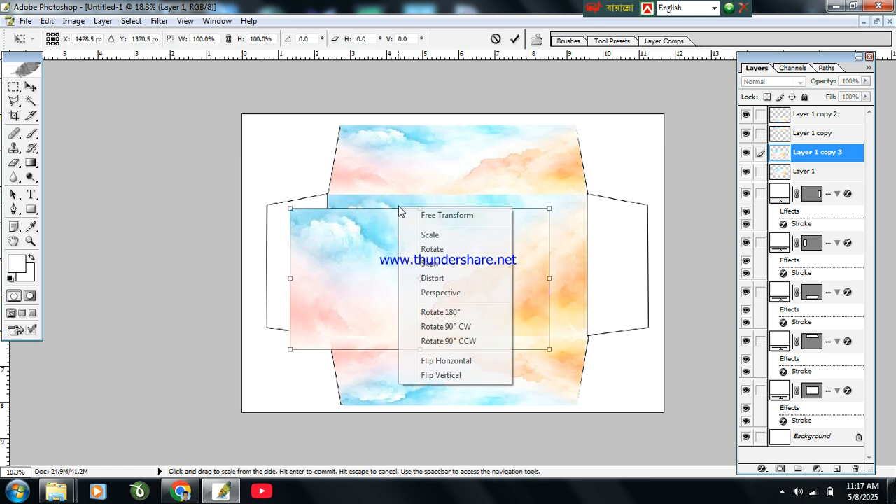
click(437, 362)
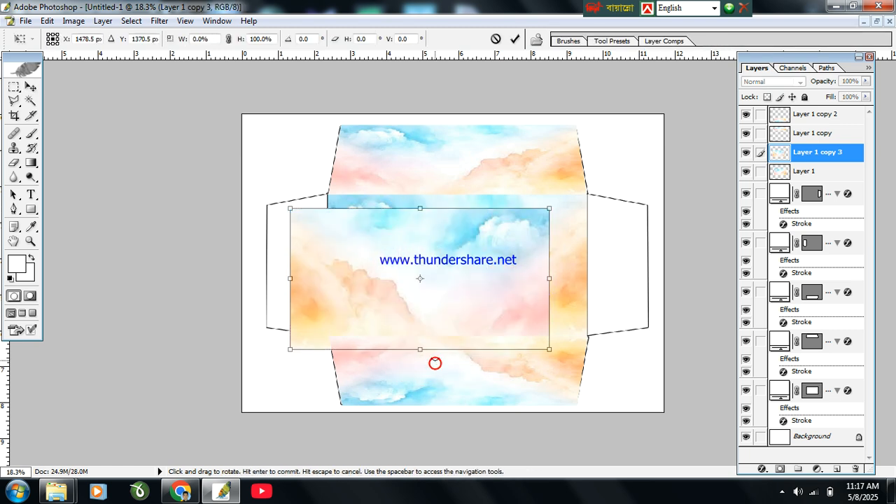
right_click(401, 210)
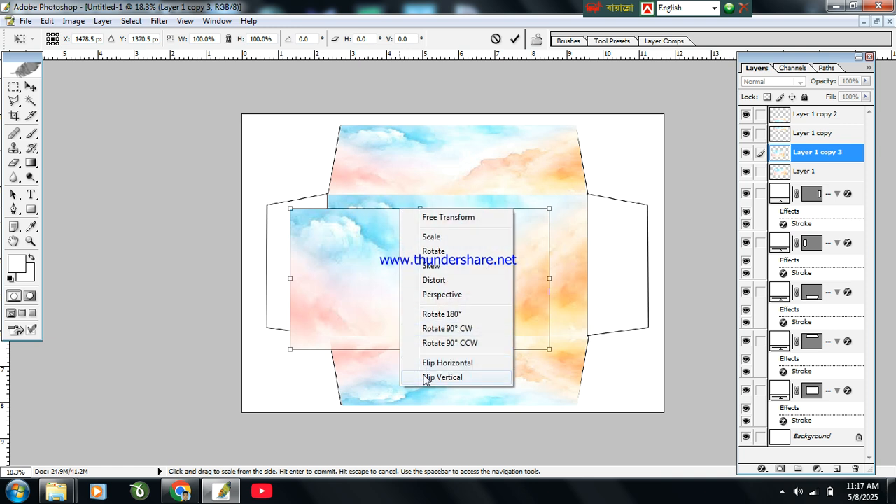
click(446, 329)
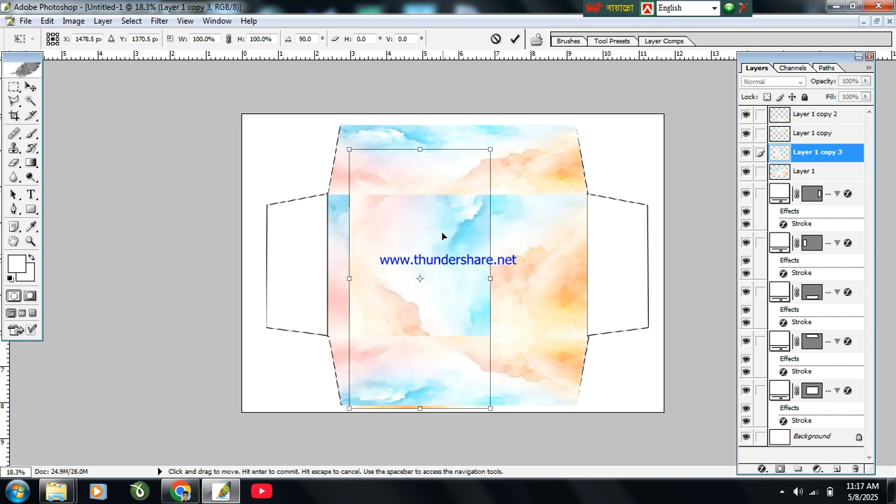
Move the rotated copy onto the left flap and scale it to about 53.9% width and 42.4% height
drag(492, 149, 354, 222)
drag(270, 267, 269, 248)
drag(286, 316, 289, 334)
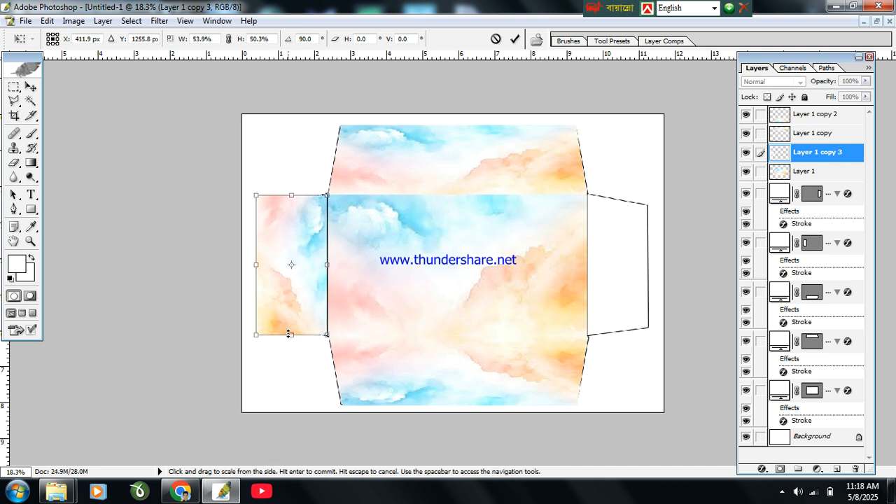
drag(250, 259, 266, 260)
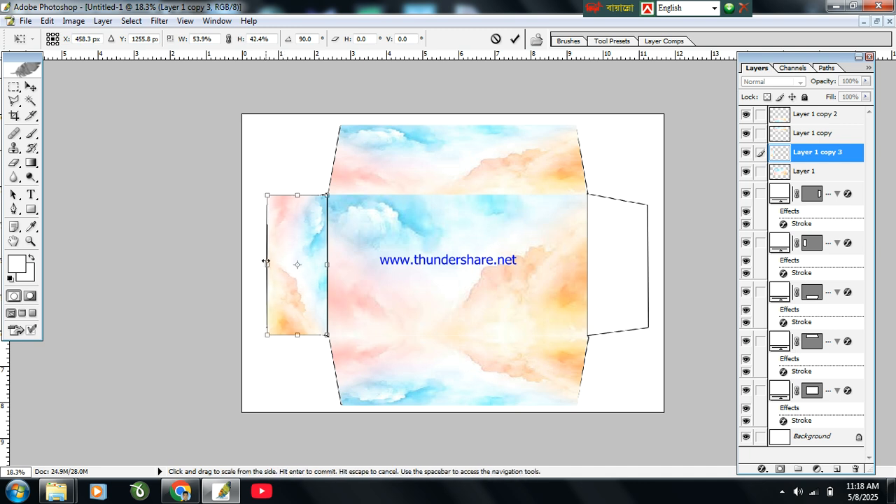
Skew both outer corners of the left image copy inward, the upper one by about 9.9°, to match the flap's slanted edges, and apply
right_click(285, 193)
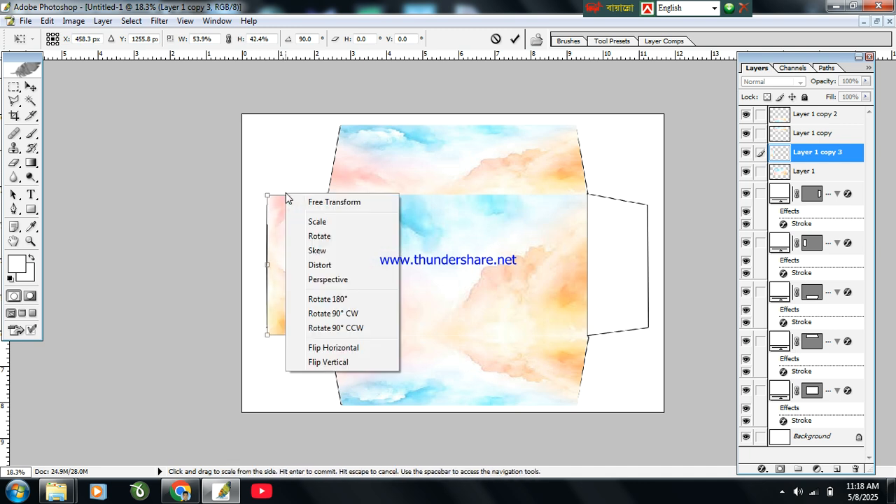
click(310, 248)
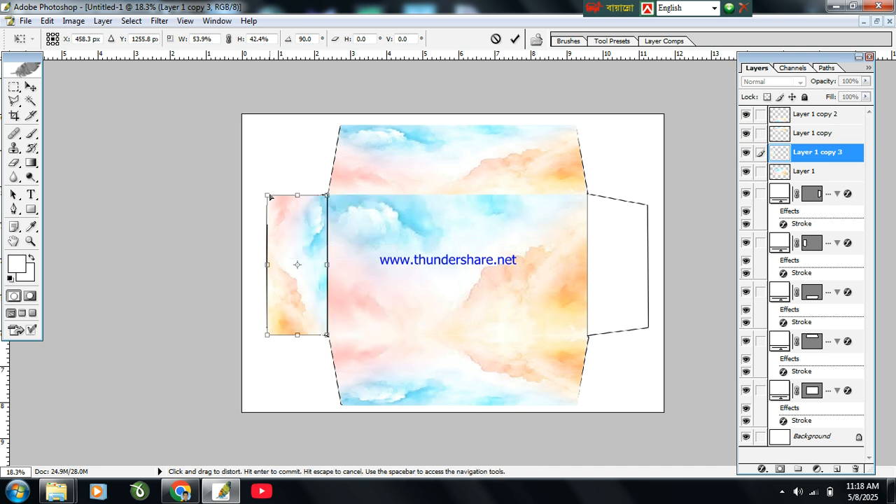
drag(270, 197, 276, 209)
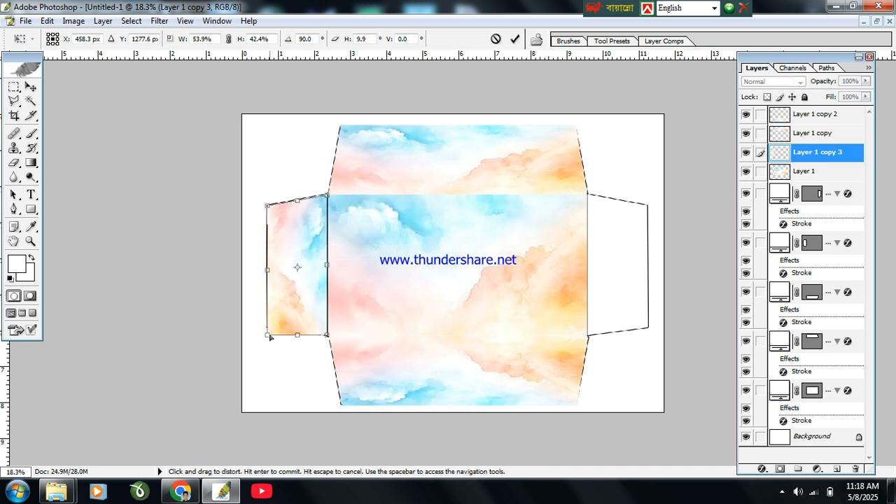
drag(269, 334, 269, 326)
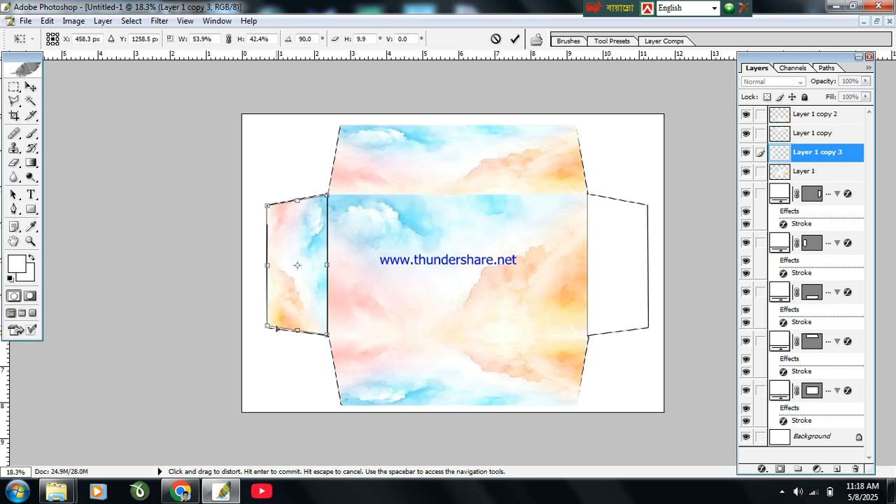
key(Return)
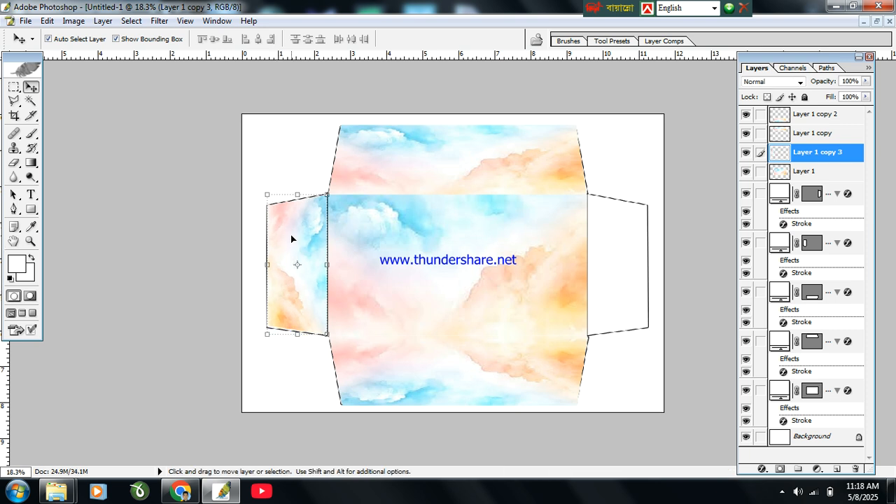
Duplicate the left flap's image onto the right flap and flip the copy horizontally
drag(292, 239, 607, 243)
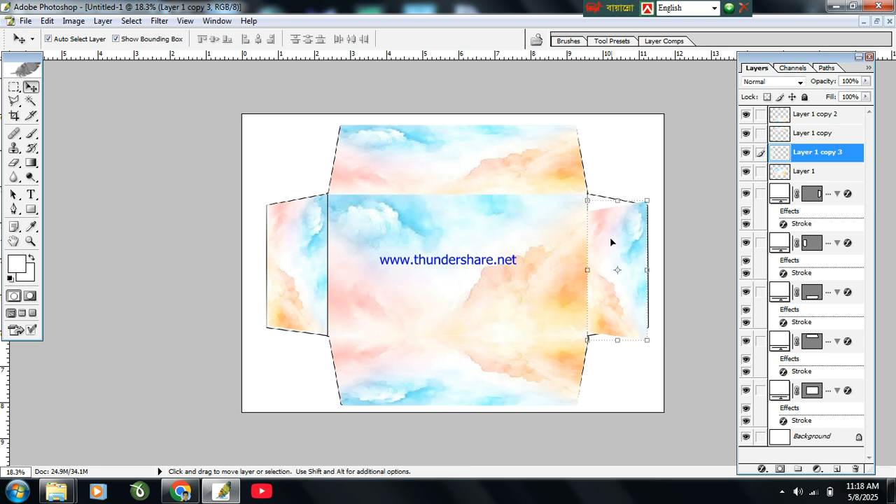
key(ctrl+j)
key(ctrl+t)
right_click(645, 225)
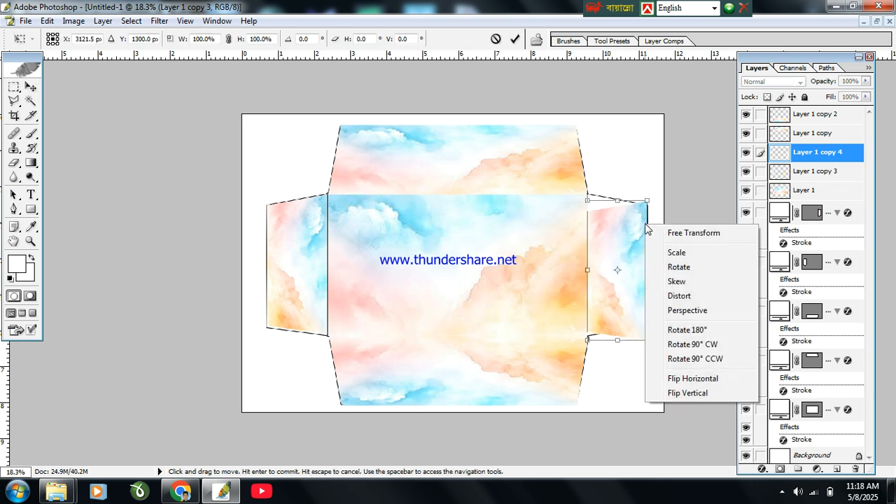
click(688, 393)
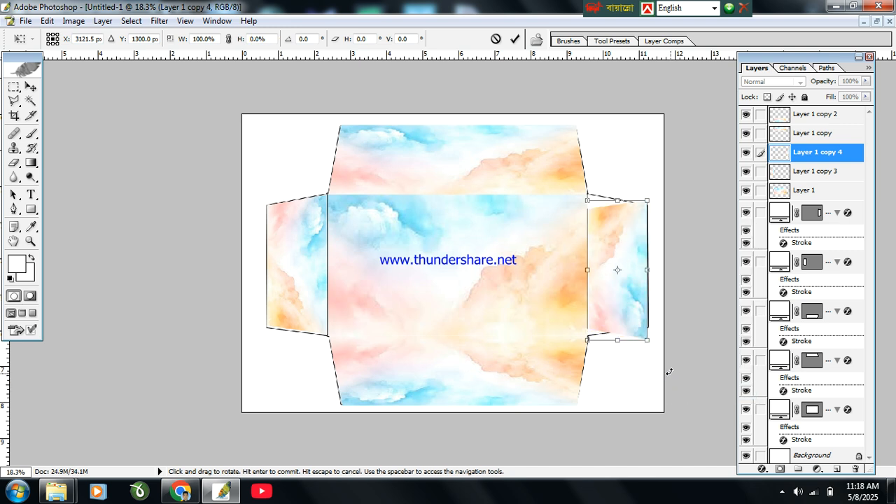
right_click(606, 196)
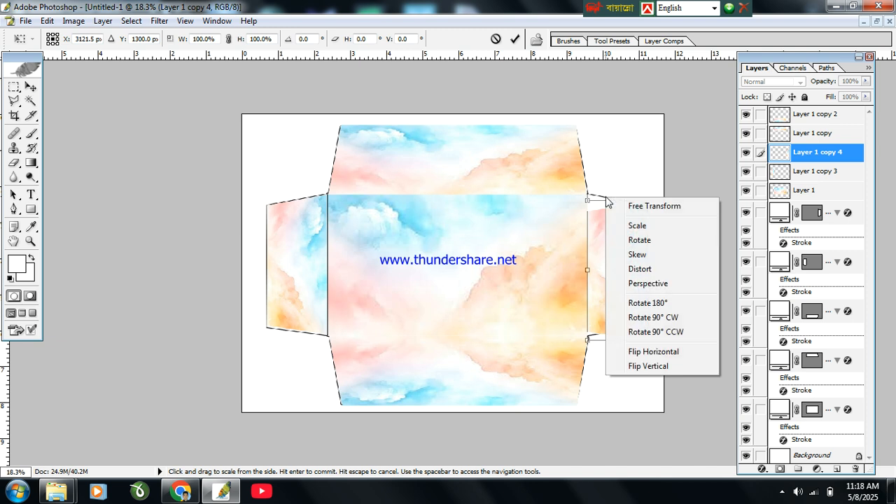
click(658, 348)
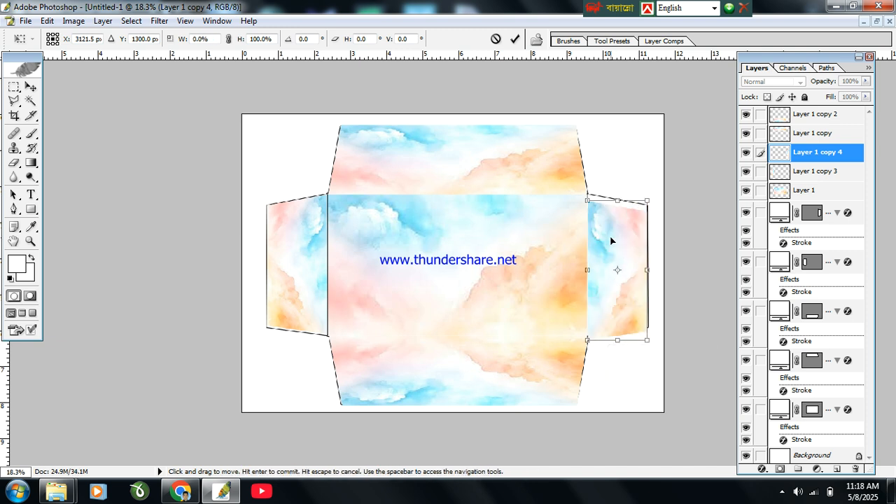
Align the flipped copy with the right flap at about X 3127.0 px, Y 1253.6 px and stretch it to about 101.4% height
key(shift+Up)
key(shift+Up)
key(shift+Up)
key(shift+Up)
key(shift+Up)
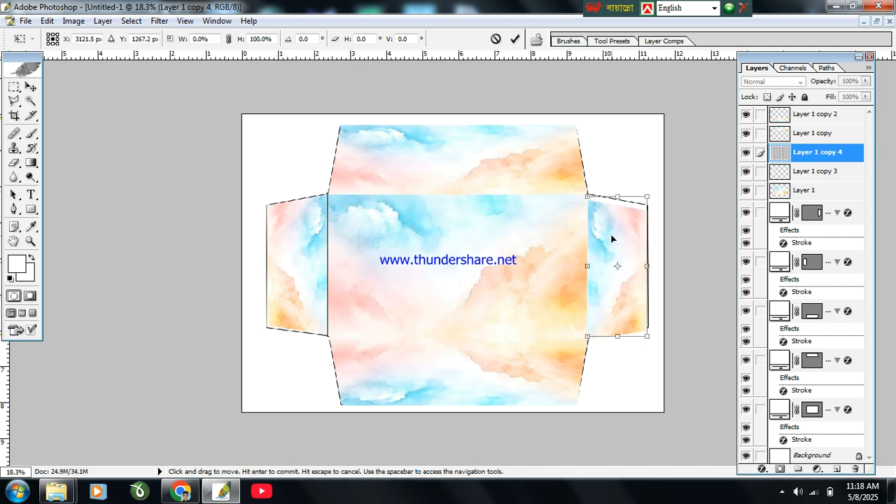
key(Right)
key(Down)
key(Down)
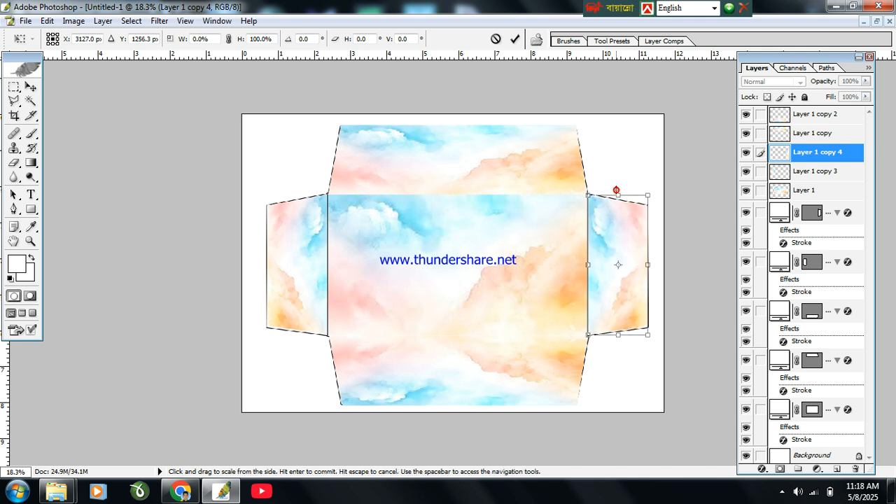
drag(616, 189, 616, 188)
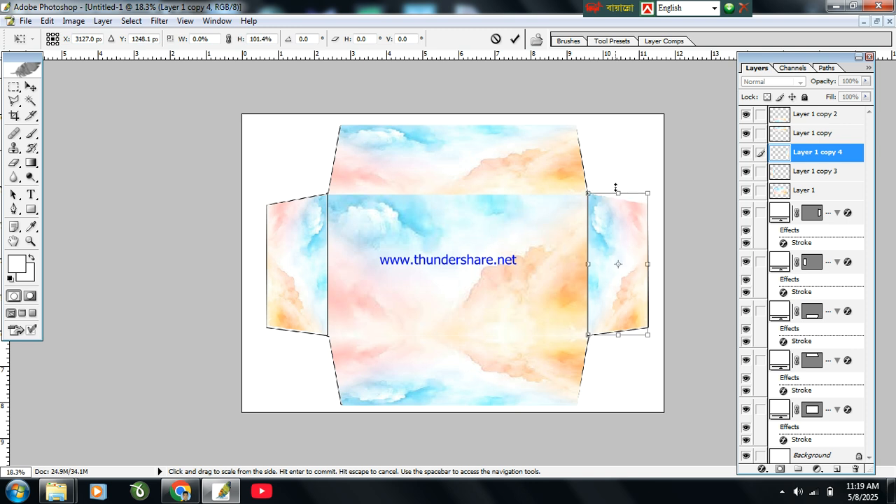
key(Down)
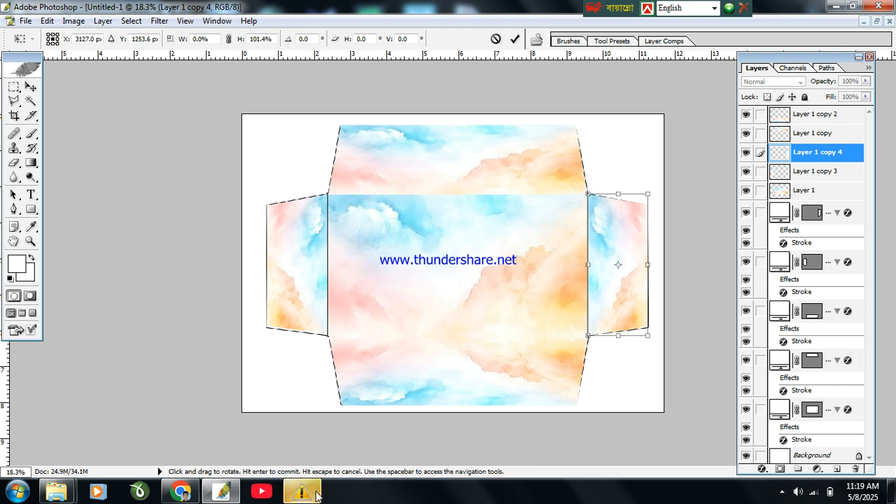
Dismiss the Windows notification dialog and apply the right flap image's transformation
click(783, 492)
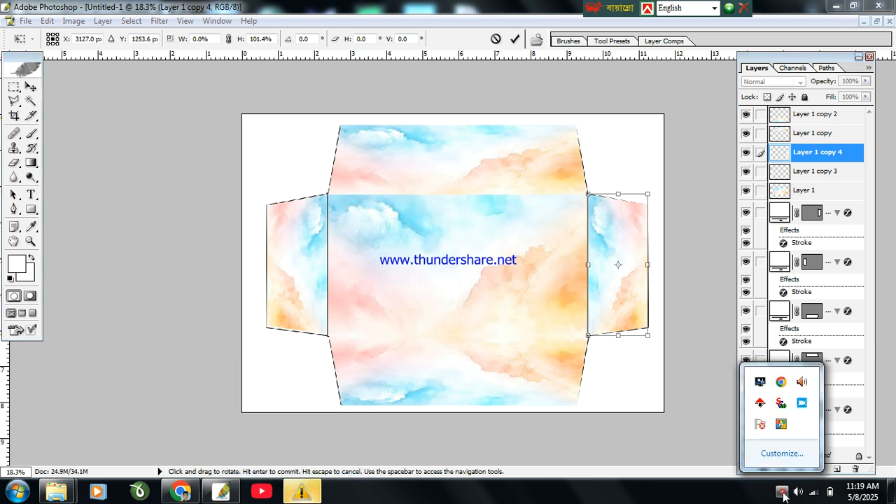
click(312, 494)
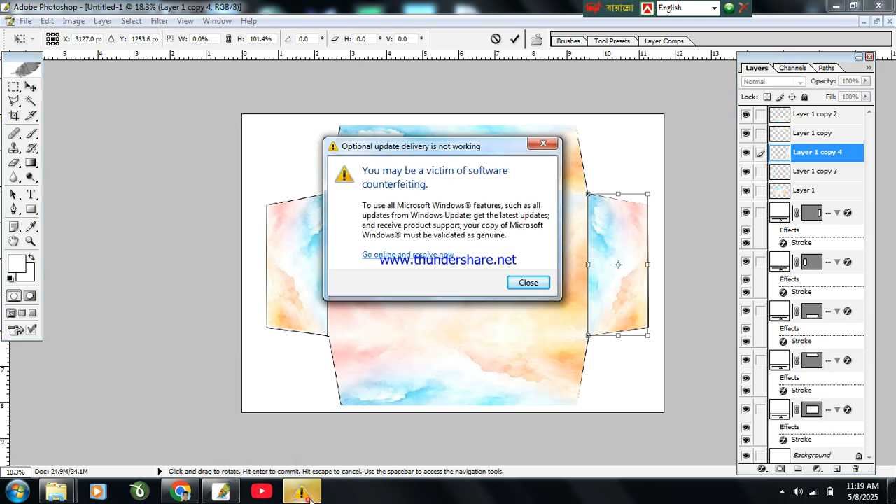
click(543, 144)
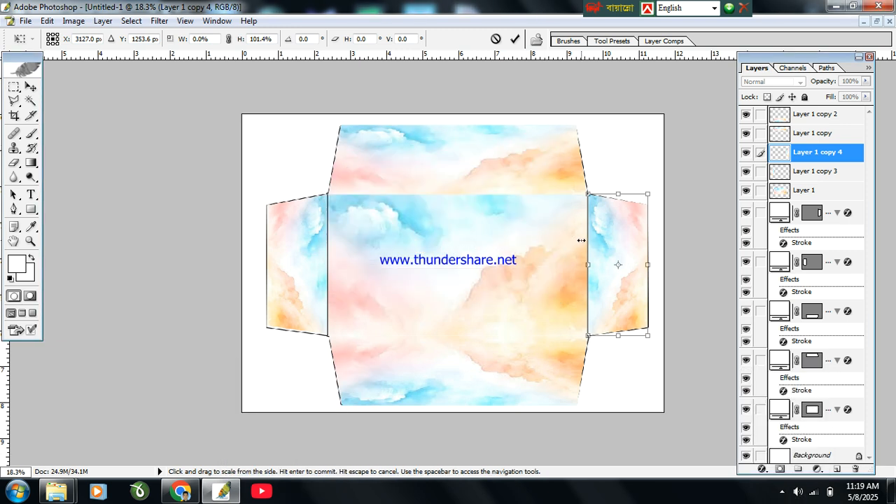
key(Return)
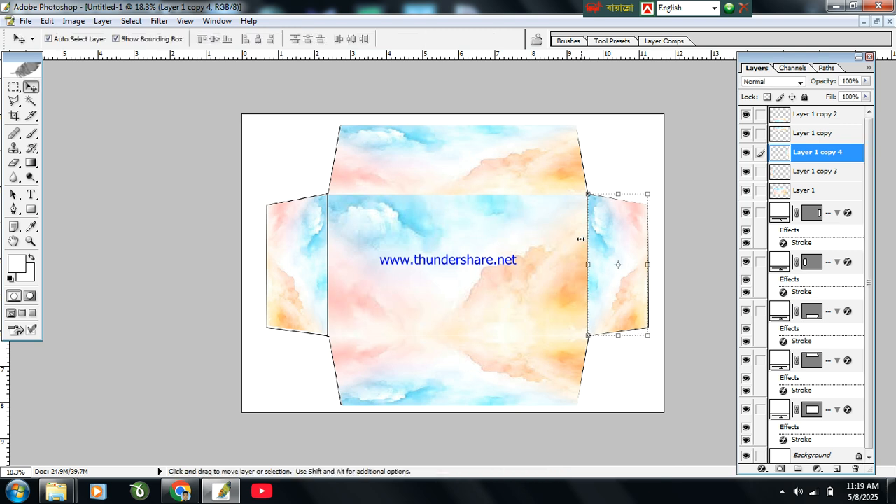
Open the sss frame image from the desktop in Photoshop
click(842, 5)
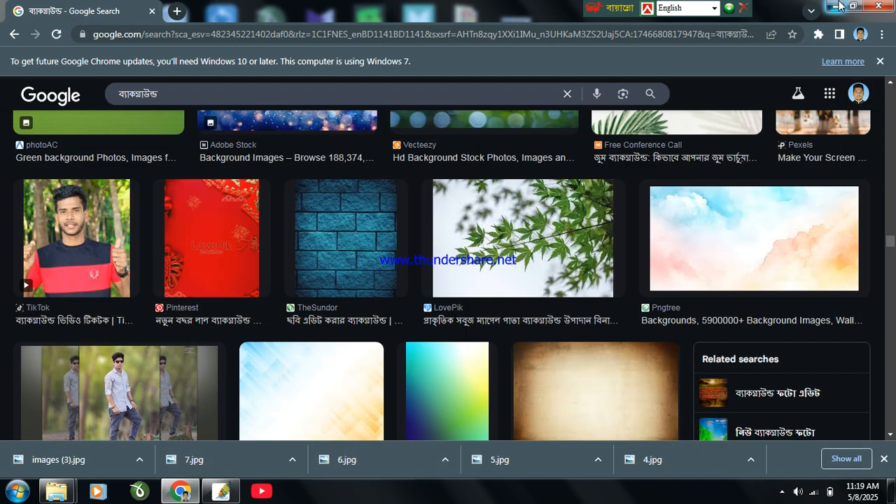
click(840, 6)
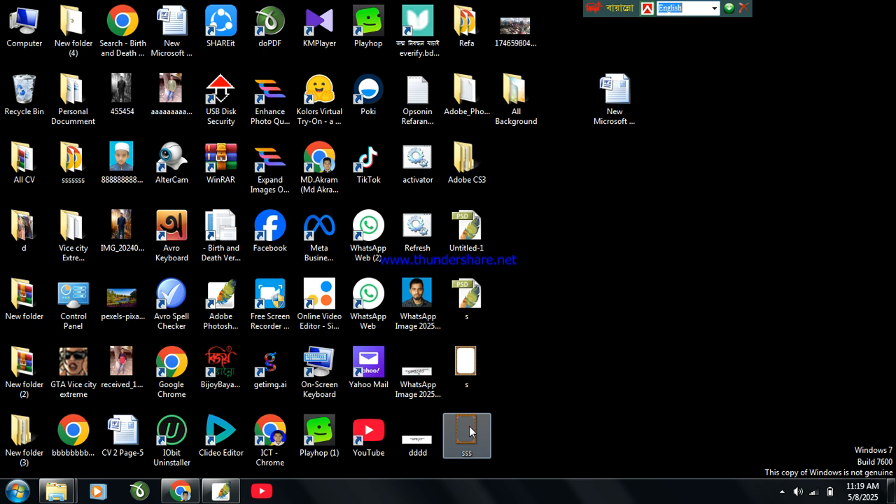
click(220, 491)
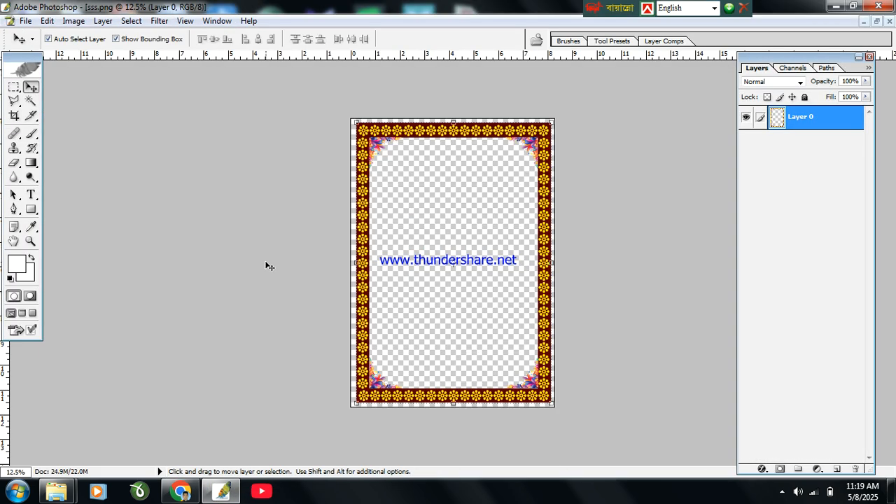
click(74, 20)
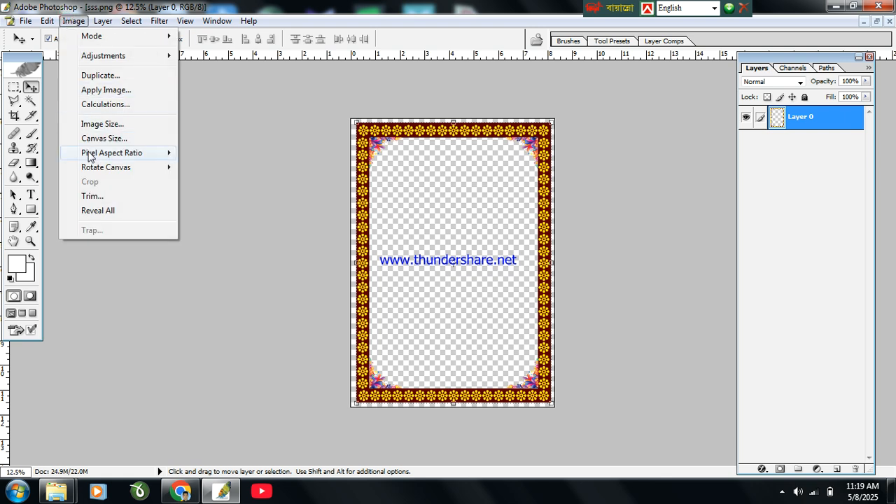
click(94, 139)
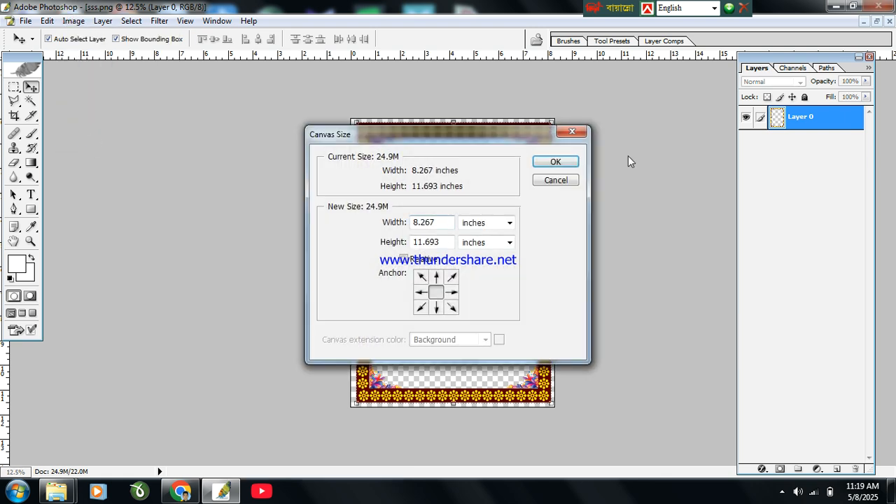
click(556, 180)
Rotate the frame image's canvas 90° clockwise
click(74, 21)
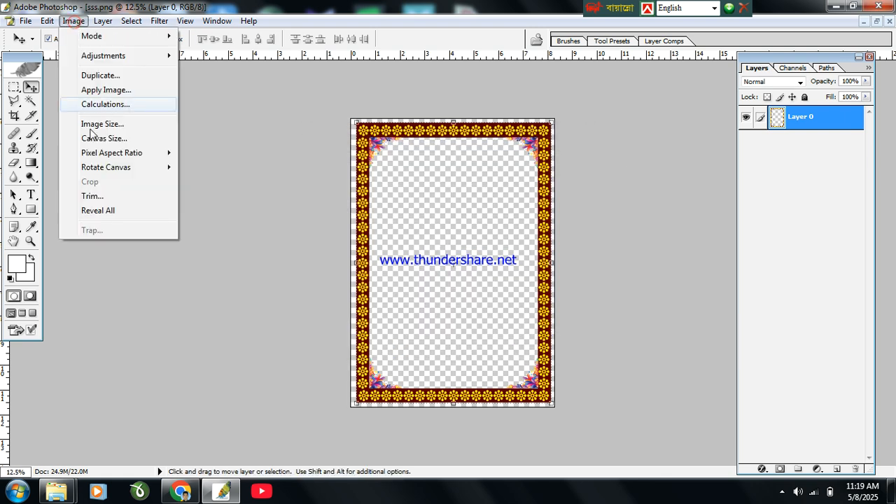
mouse_move(100, 170)
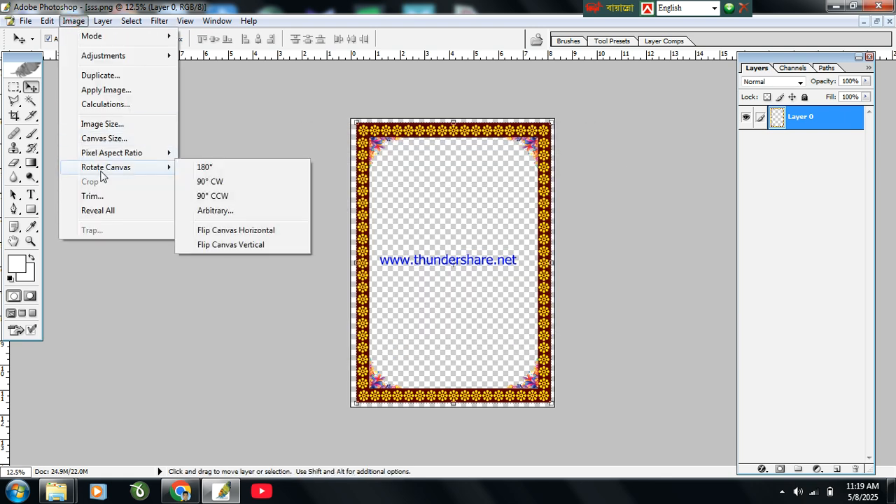
click(255, 183)
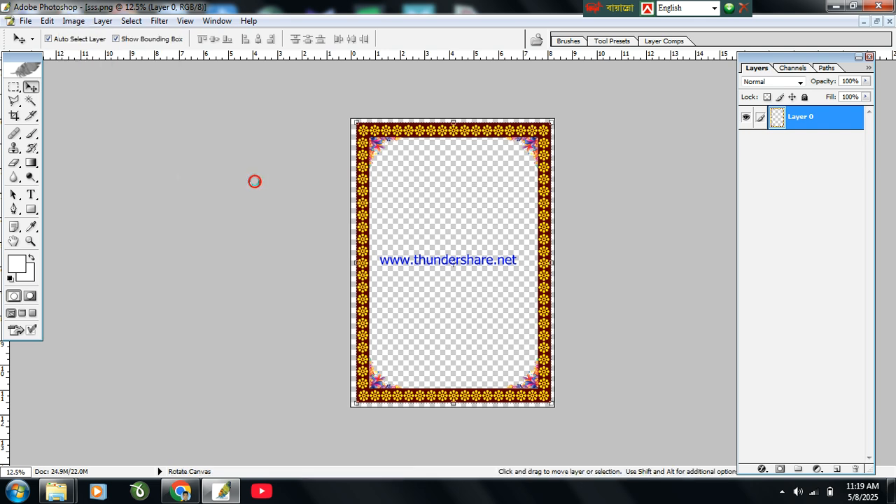
Set the frame image's window beside the envelope document and copy the frame into the envelope document
click(875, 21)
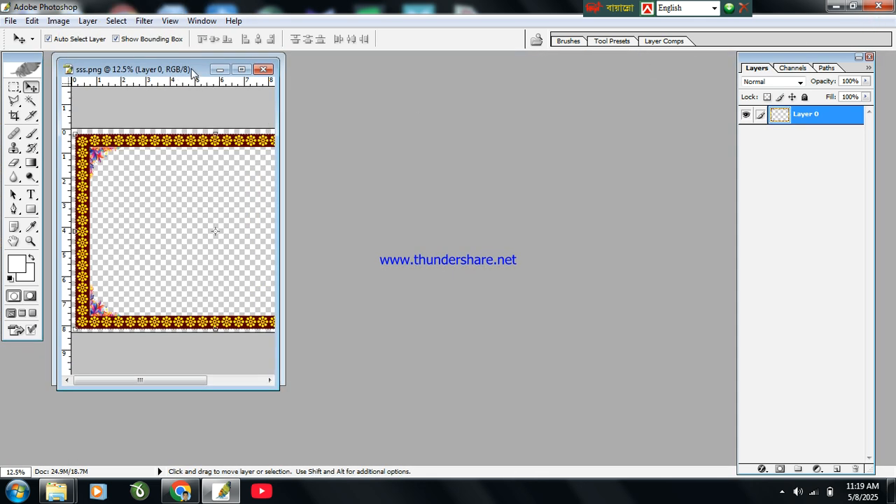
drag(175, 70, 604, 112)
drag(547, 192, 206, 187)
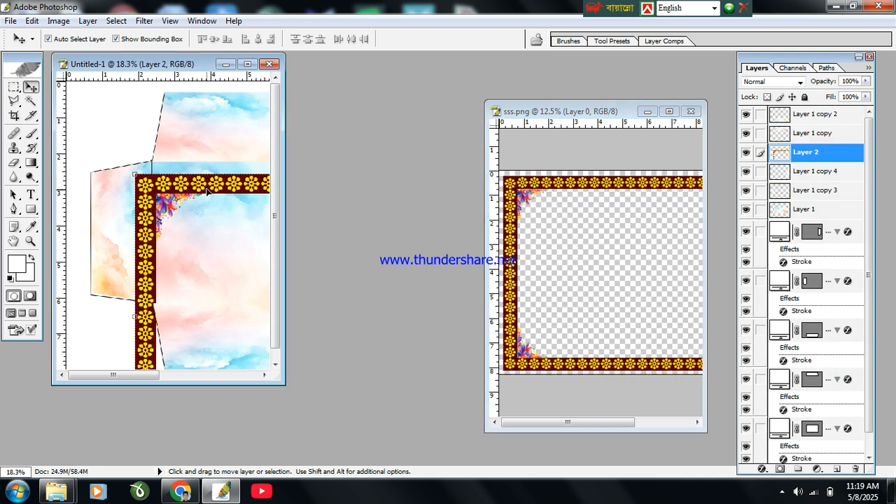
Maximize the envelope document and scale the frame to about 57.2% width and 43.4% height
click(247, 64)
drag(675, 217, 532, 348)
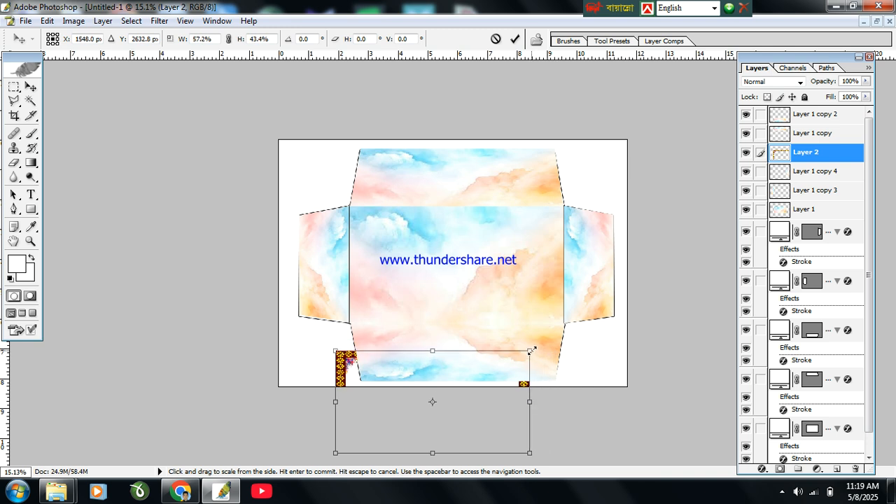
click(831, 155)
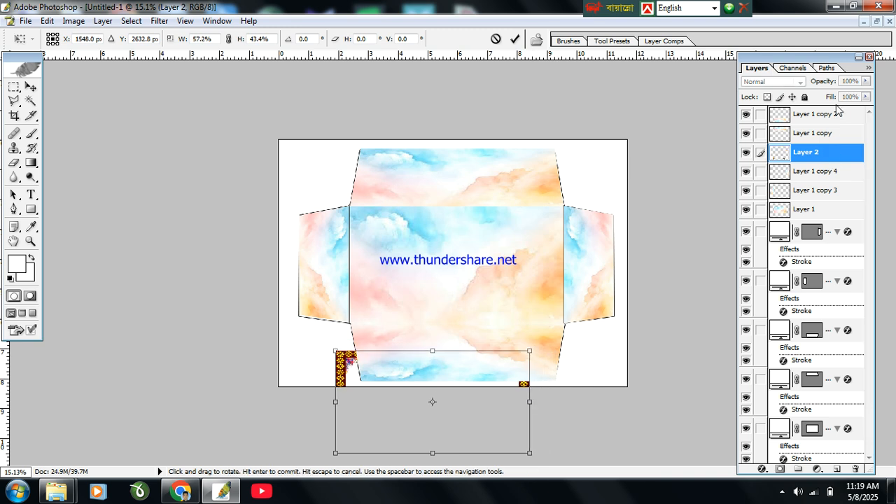
key(Return)
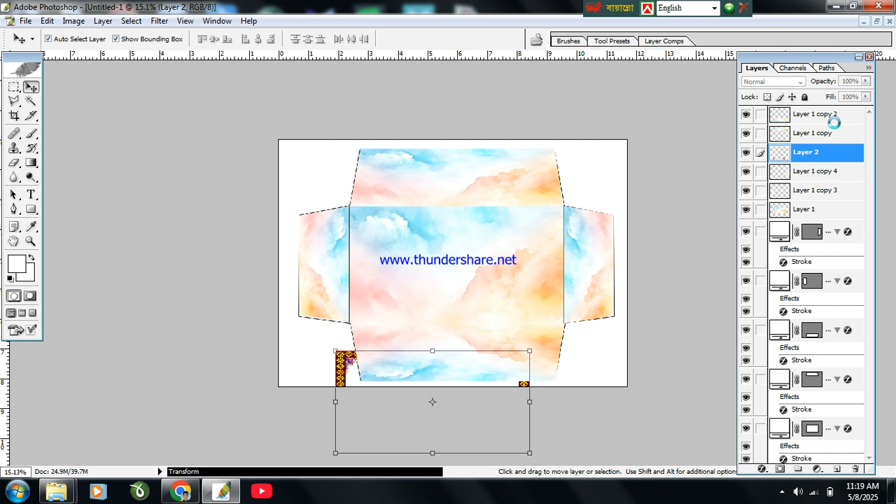
Move the frame's layer to the top of the layer stack, above the watercolor layers
click(810, 154)
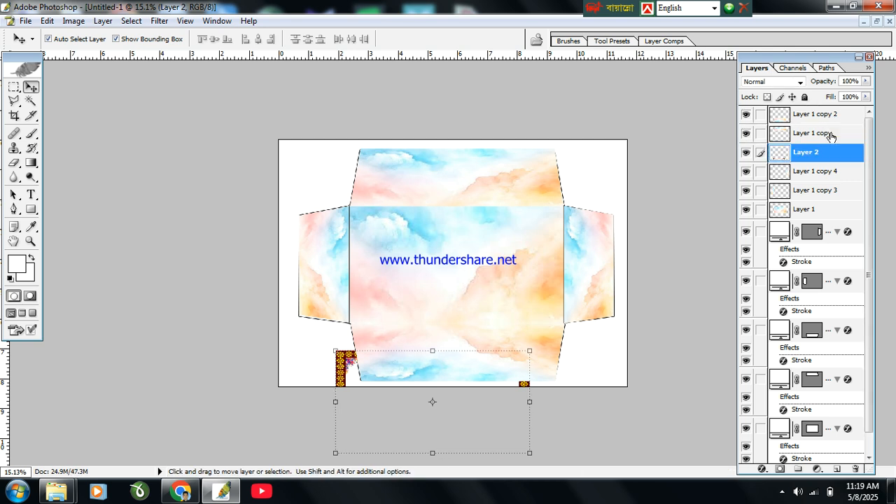
click(823, 160)
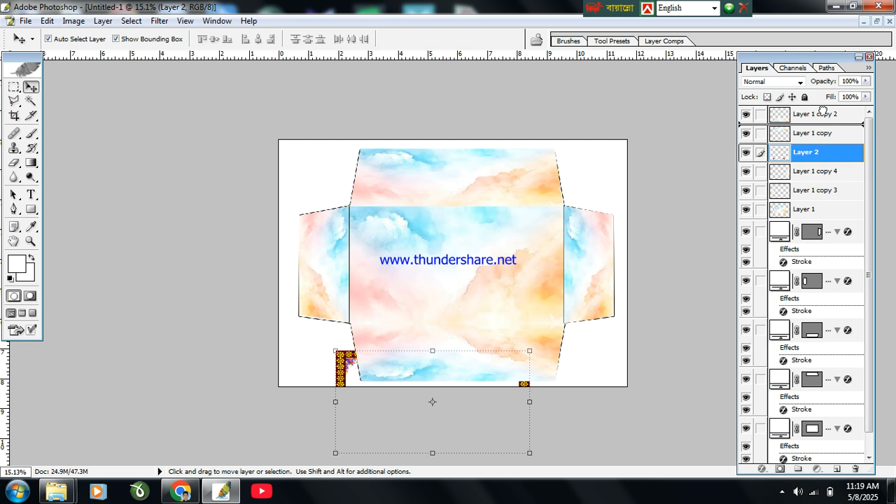
drag(824, 106, 823, 112)
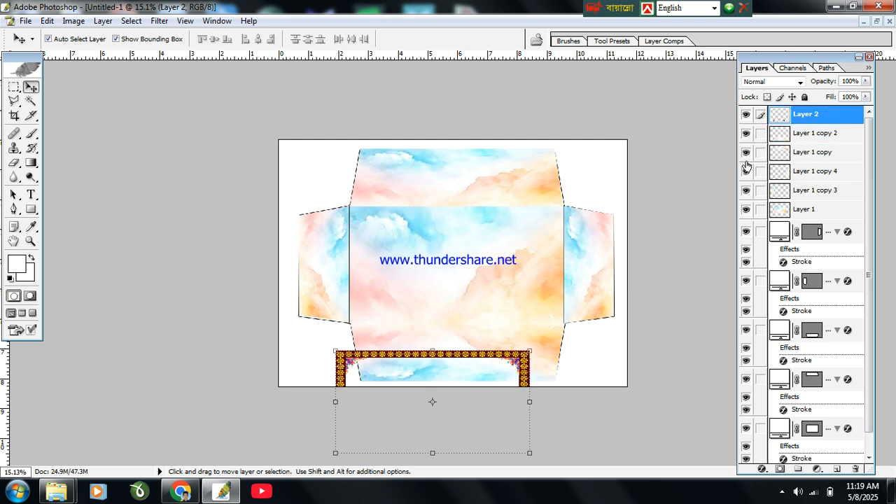
Move the frame onto the envelope's center panel and stretch it to about 111.5% width and 115.4% height to fit the panel edges
drag(481, 329, 480, 210)
drag(542, 257, 561, 256)
drag(454, 306, 450, 323)
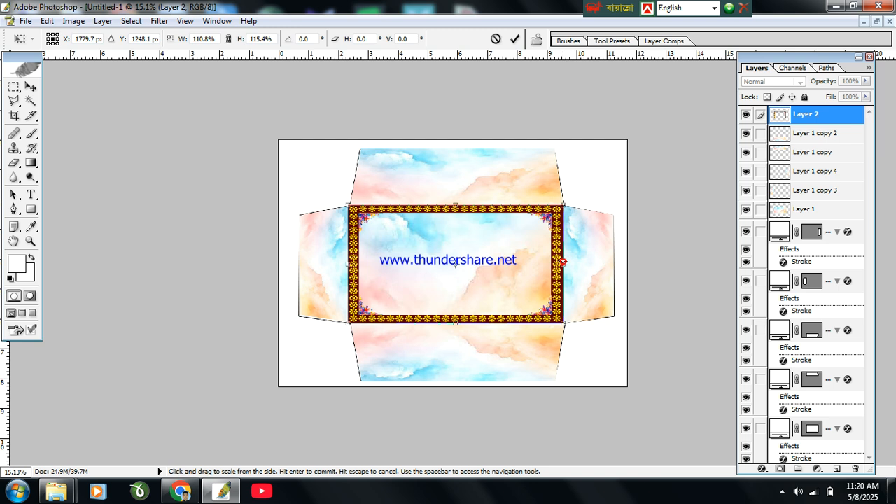
drag(564, 263, 565, 264)
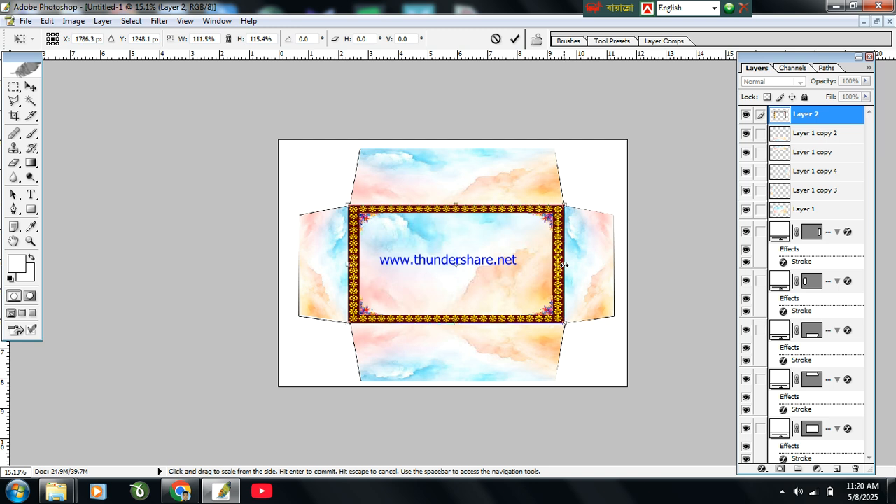
key(Return)
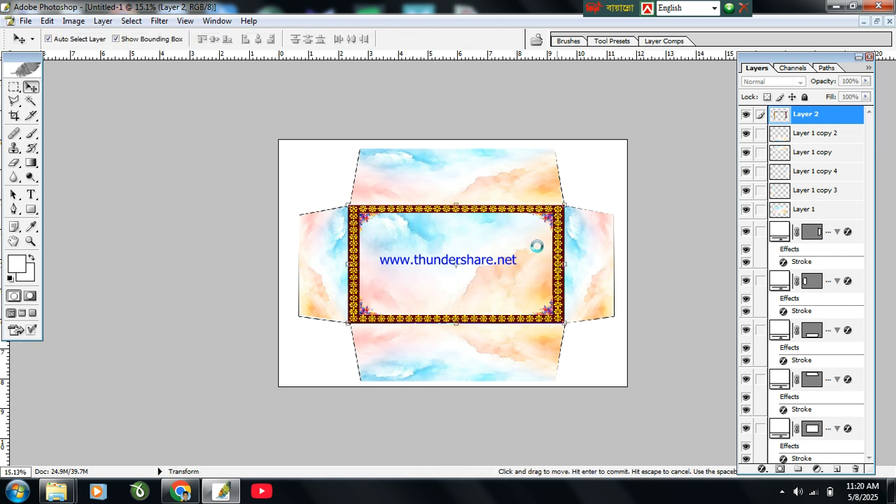
Nudge the frame slightly down and to the right to line it up with the center panel
scroll(506, 251, up, 3)
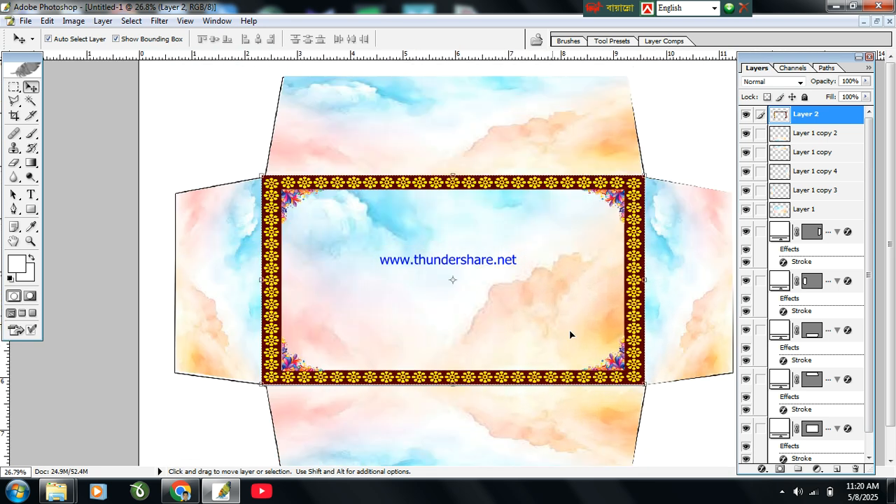
key(Down)
key(Down)
key(Down)
key(Down)
key(Down)
key(Down)
key(Right)
key(Right)
key(Right)
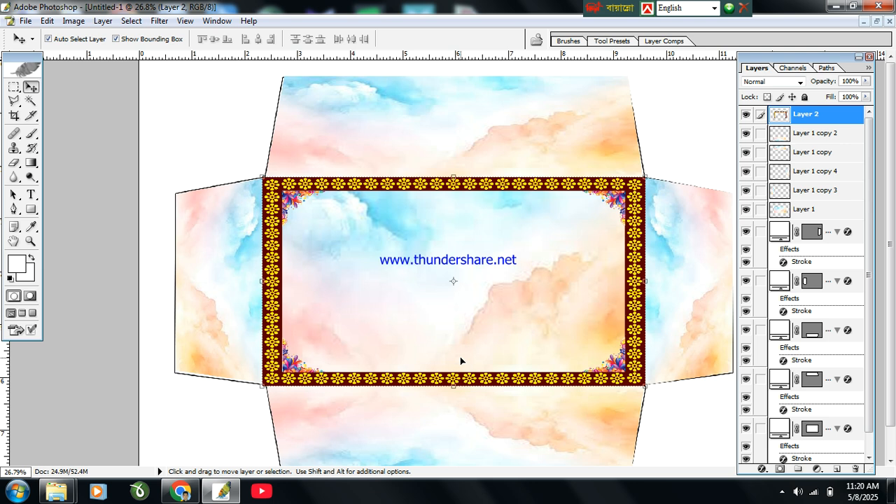
Set the Type tool's font to Li Sirajee Alima in Regular style
click(31, 194)
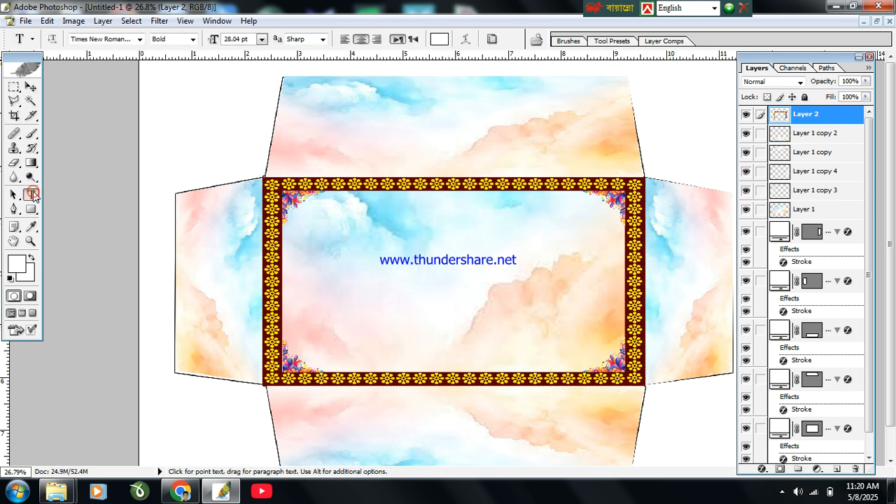
click(140, 40)
scroll(145, 153, up, 15)
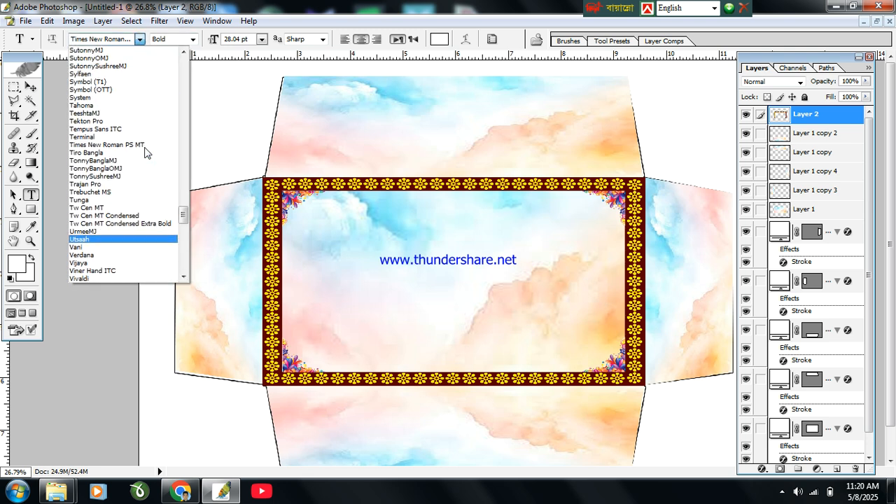
scroll(145, 153, up, 20)
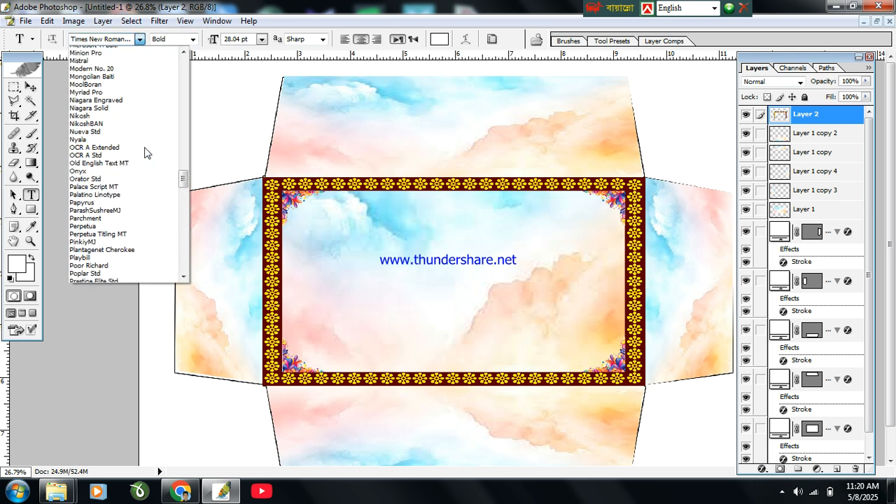
scroll(145, 153, up, 20)
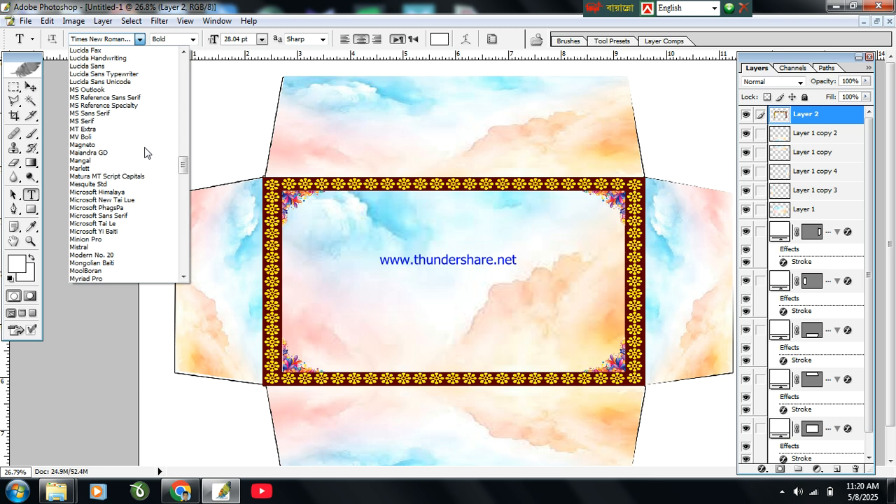
scroll(146, 152, up, 2)
click(145, 148)
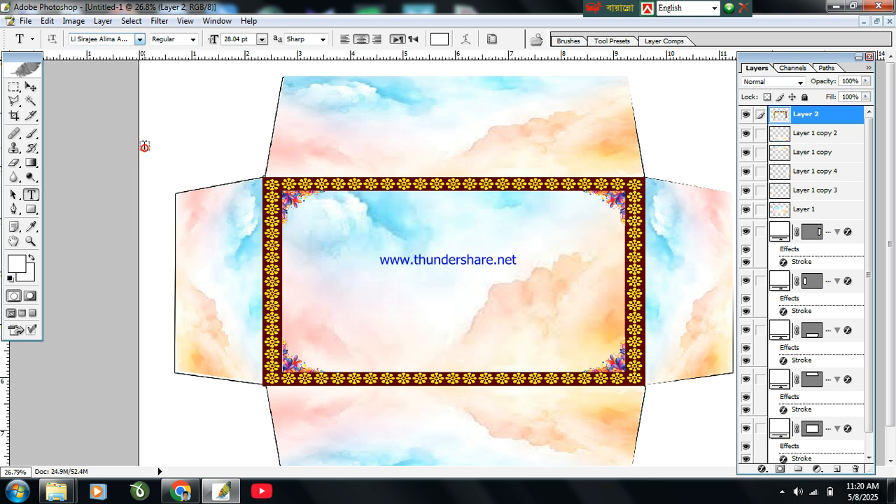
Start a text in the upper part of the framed panel with the Bijoy Classic keyboard, reading "নাম" followed by a dotted line
click(330, 235)
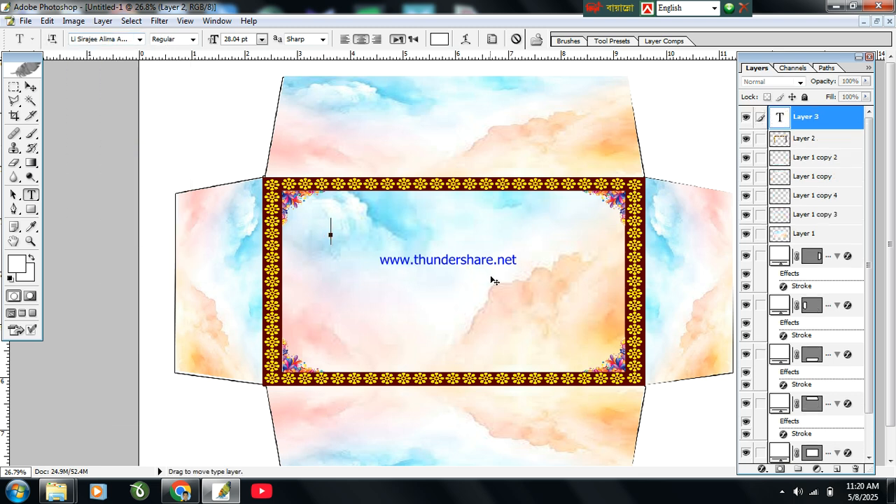
text(শুভ)
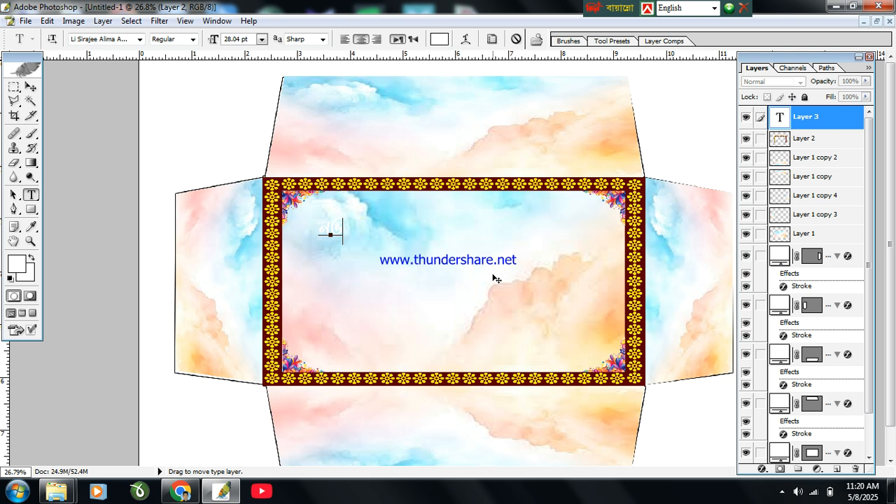
key(ctrl)
key(ctrl+alt+b)
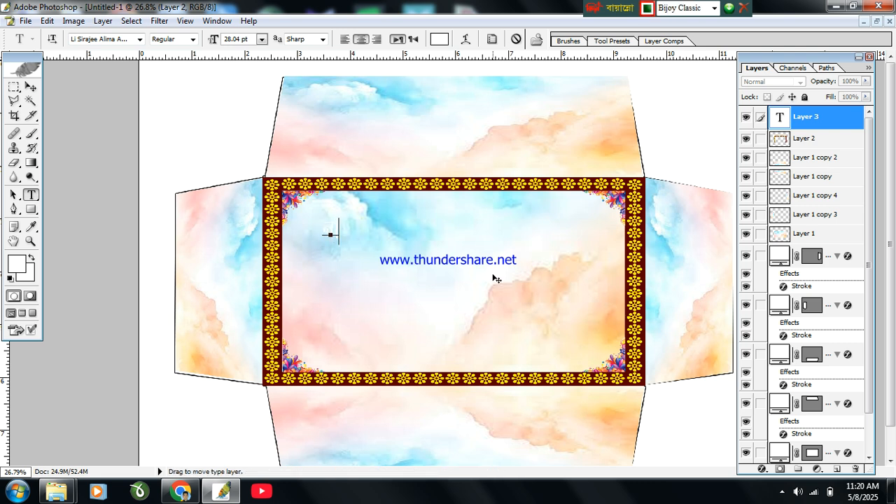
text(বিাম: ....................)
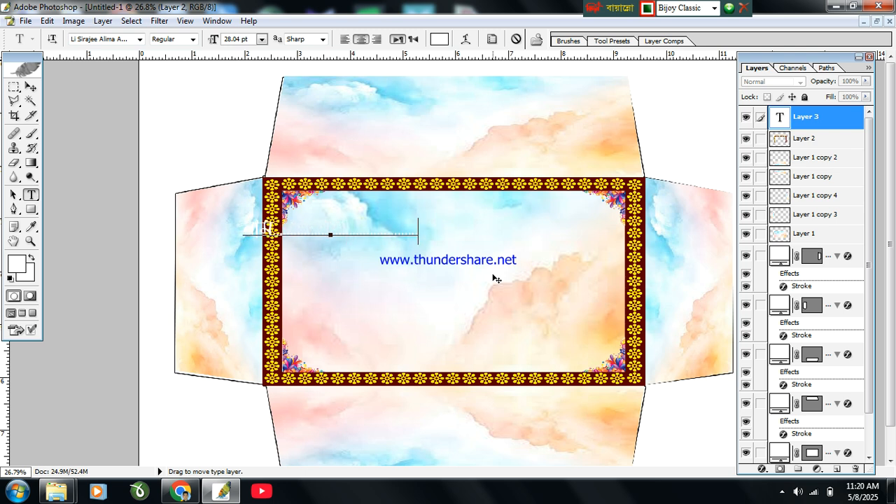
text(......)
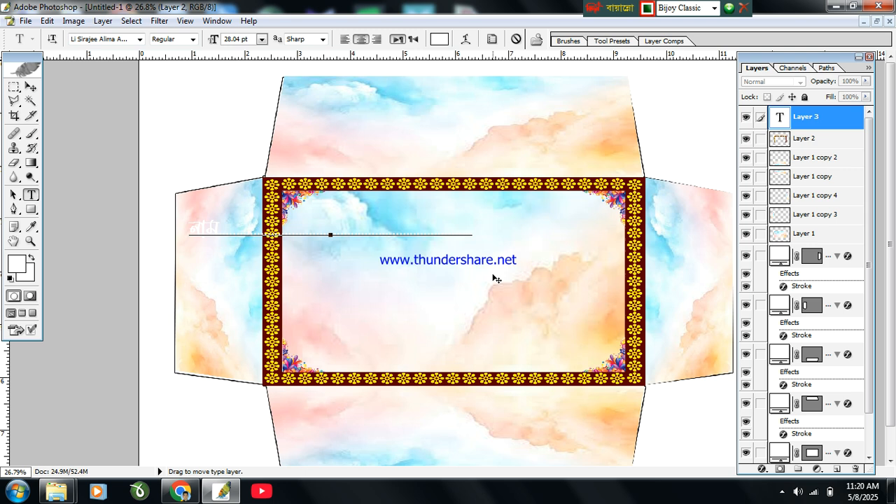
key(BackSpace)
key(BackSpace)
key(BackSpace)
key(BackSpace)
Add a second line "ঠিকানাঃ" with a matching dotted line and insert "ঃ" after "নাম" in the first line
key(Return)
text(ঠিকানা)
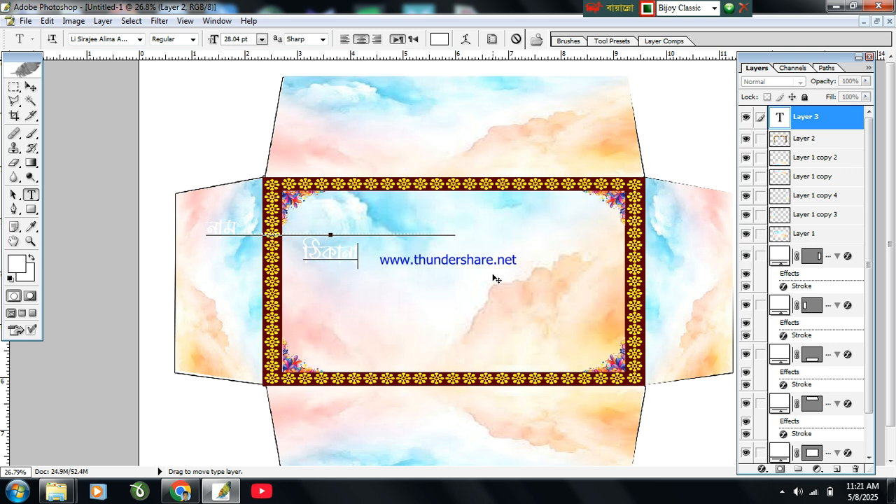
text(ঃ)
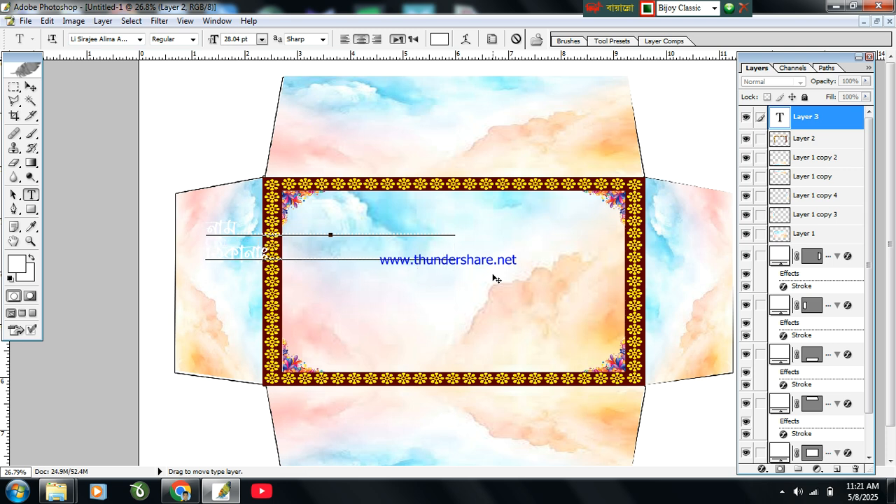
click(244, 228)
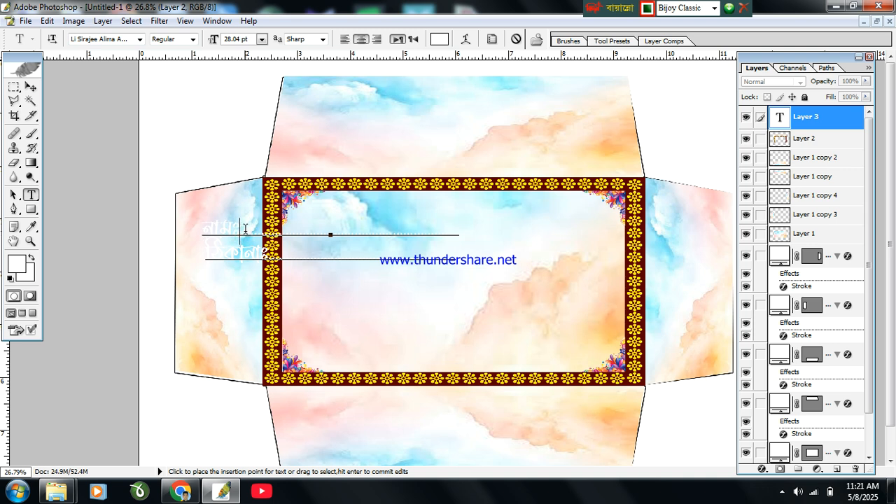
Color both text lines red, FF0000
key(ctrl+a)
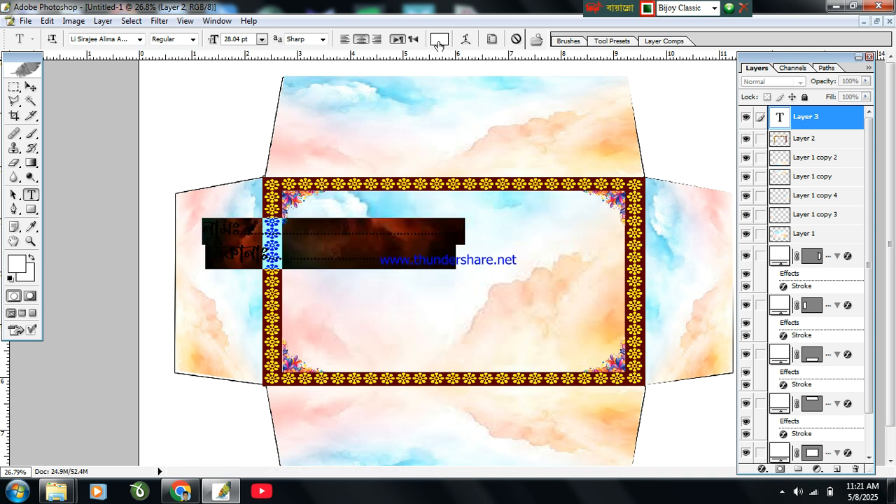
click(439, 40)
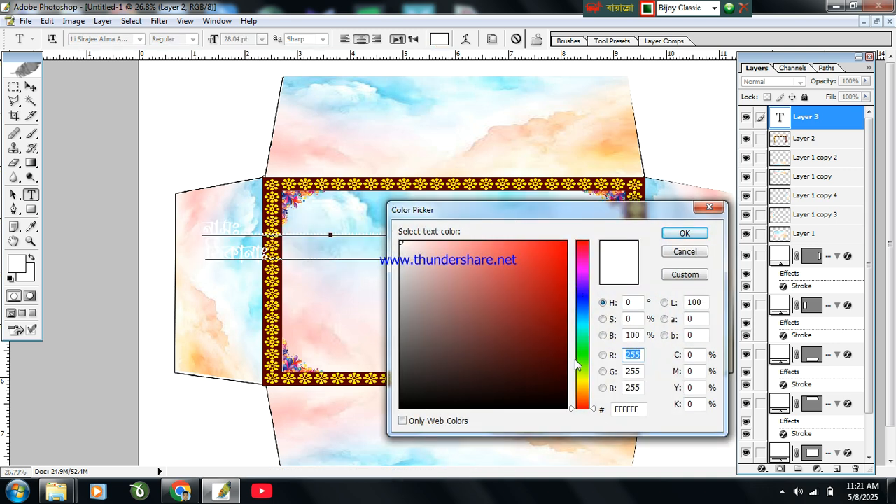
drag(528, 303, 567, 241)
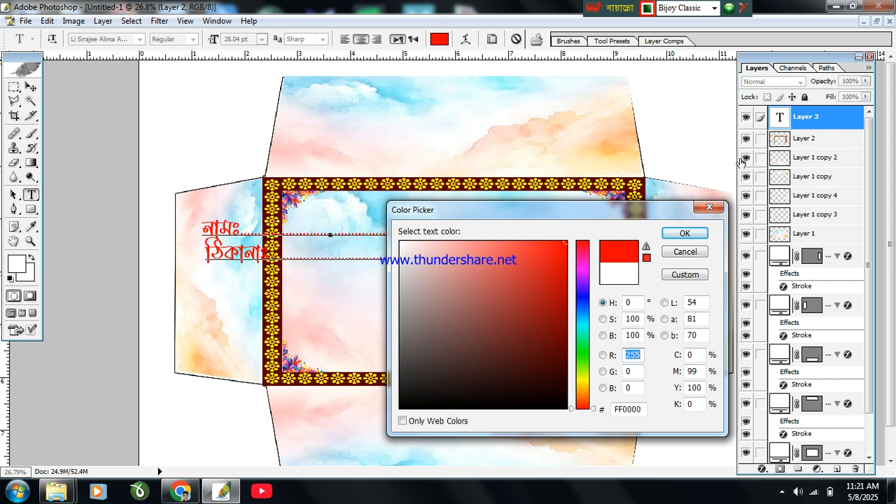
click(689, 232)
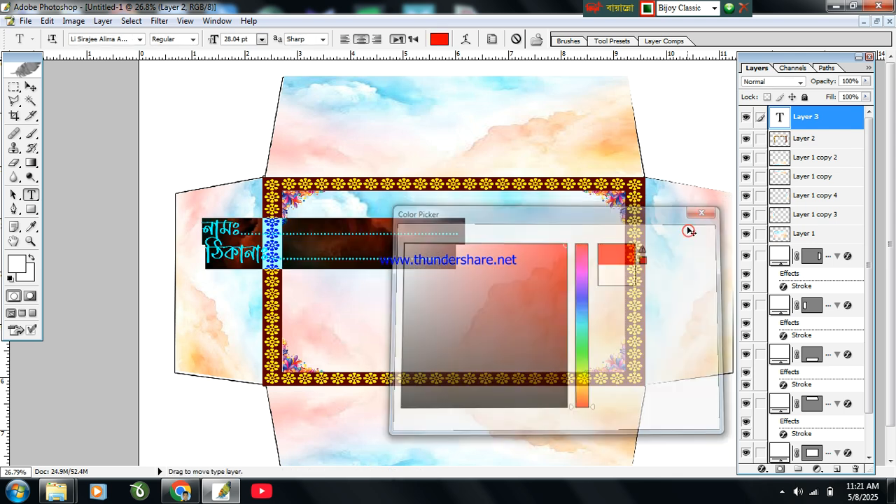
Keep the text in Regular style and move the two-line name and address block fully inside the decorative frame
click(191, 39)
click(189, 49)
click(31, 86)
drag(381, 234, 467, 234)
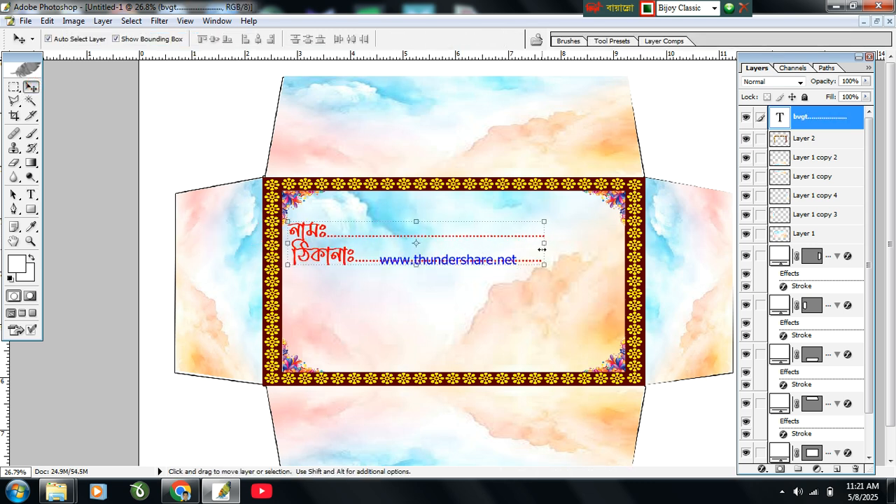
Enlarge the name and address text to about 126% width and 152% height and position it across the upper part of the framed panel
drag(545, 243, 611, 243)
drag(435, 267, 438, 286)
drag(385, 246, 392, 238)
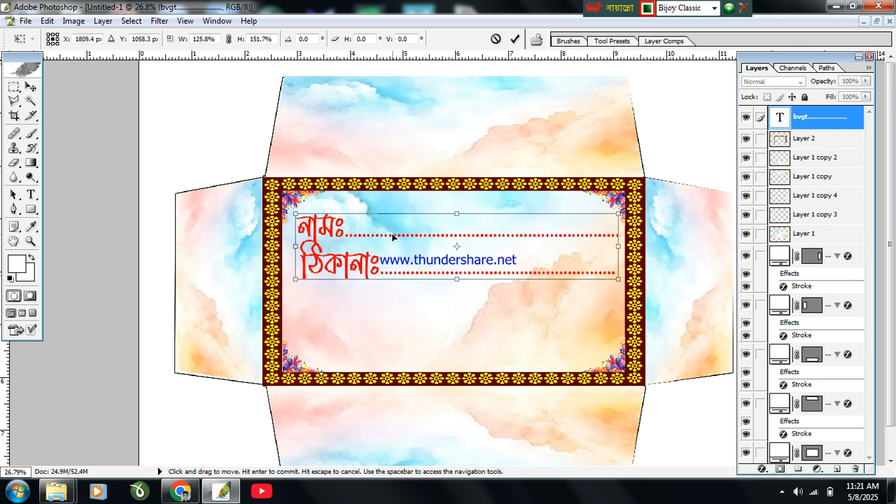
key(Return)
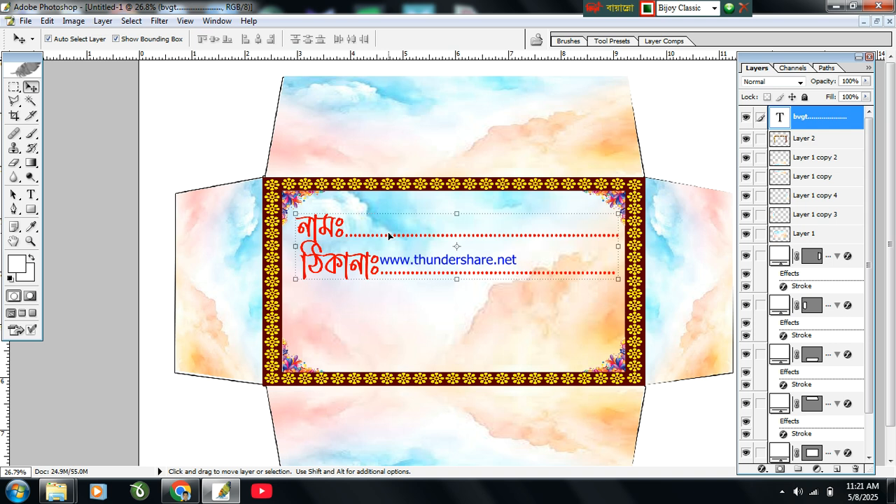
Save a copy of the envelope design to the Desktop as a JPEG named 555, accepting the JPEG options
key(shift)
key(ctrl+shift+s)
click(236, 288)
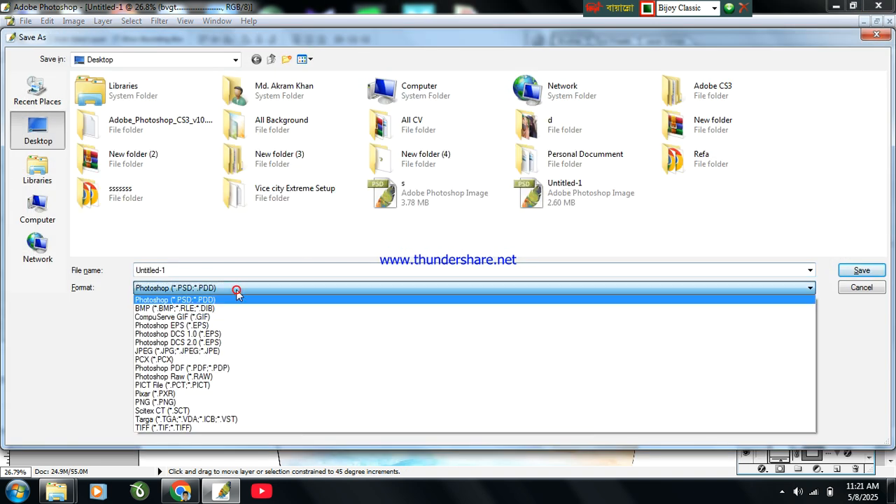
click(196, 351)
click(187, 270)
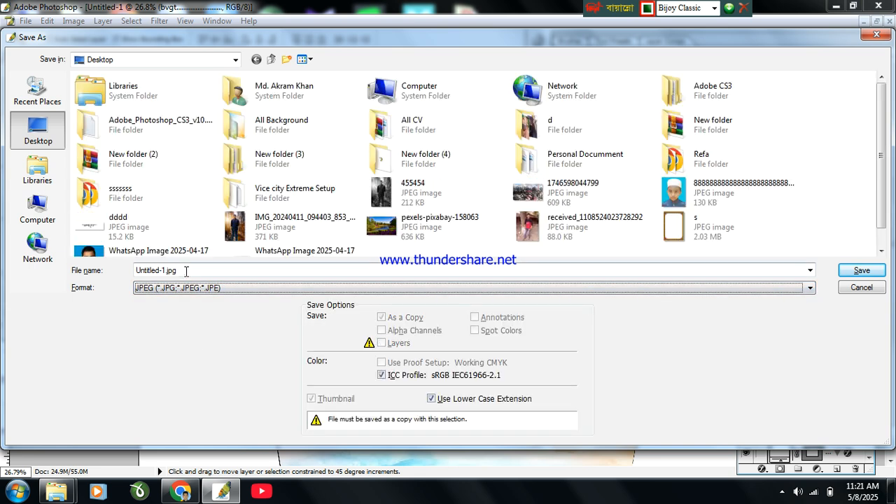
text(555)
click(857, 270)
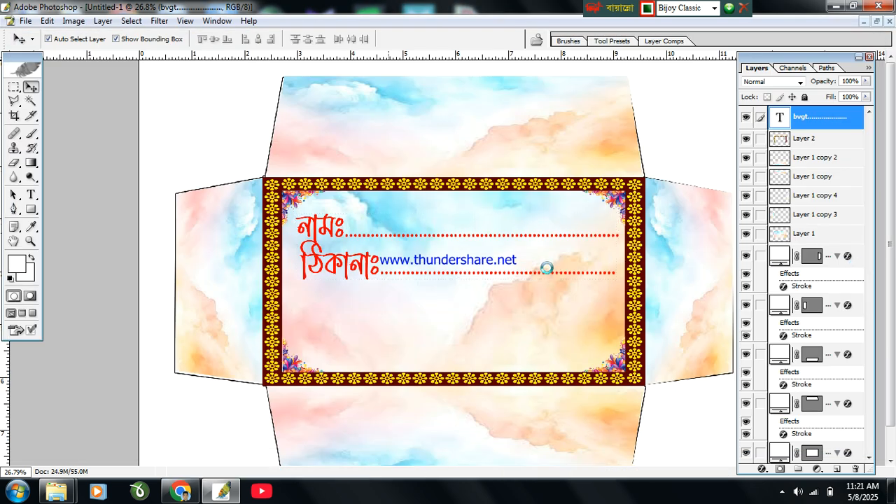
click(534, 156)
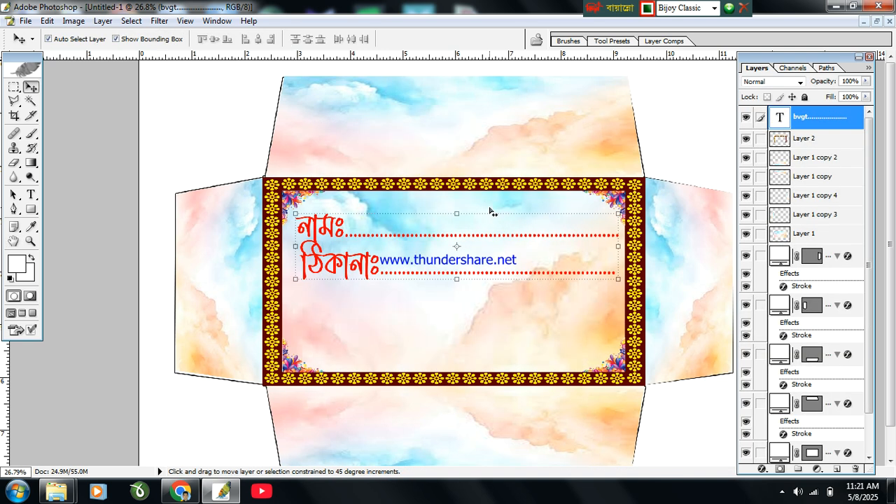
Save the layered envelope document to the Desktop in Photoshop PSD format under a new name, accepting the format options
key(ctrl+shift+s)
text(1)
click(862, 270)
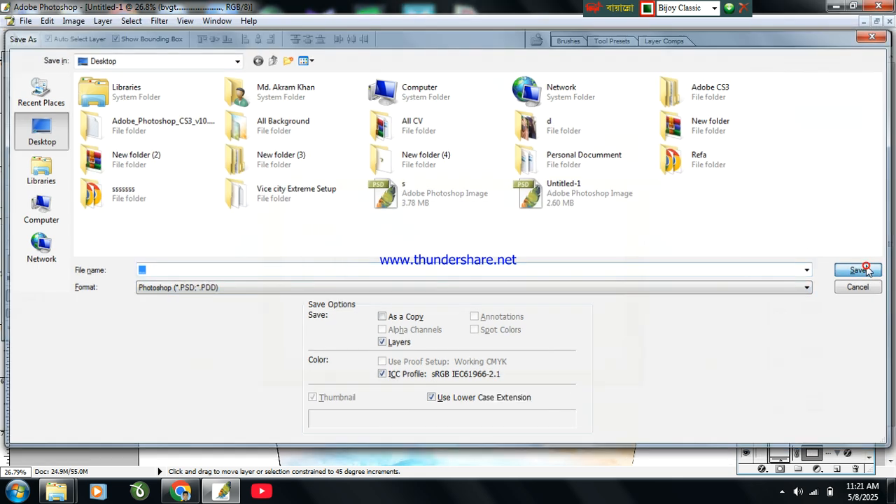
click(592, 230)
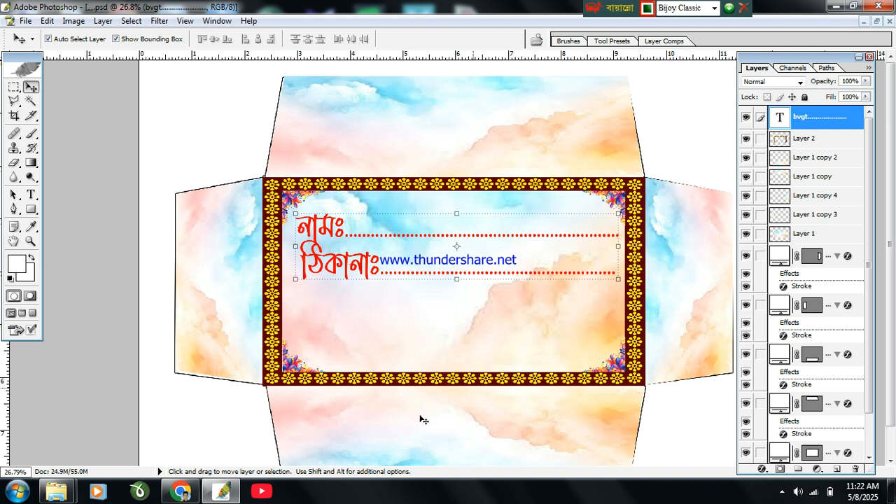
click(783, 492)
click(802, 403)
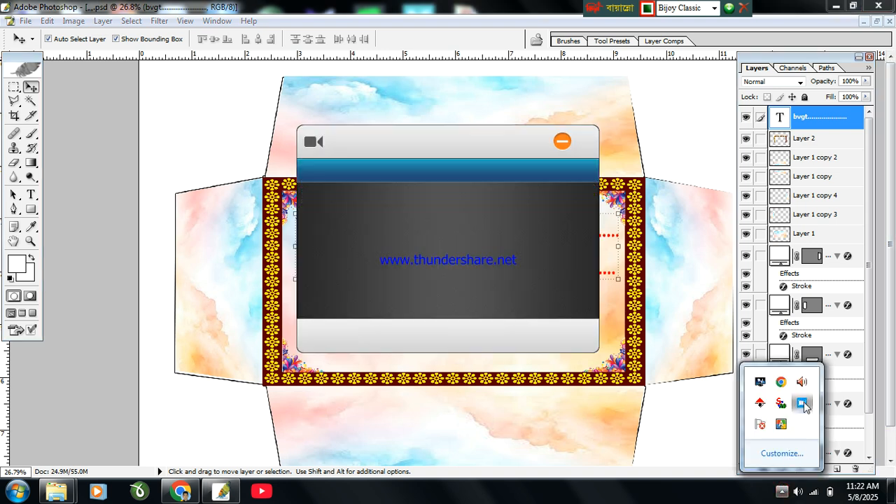